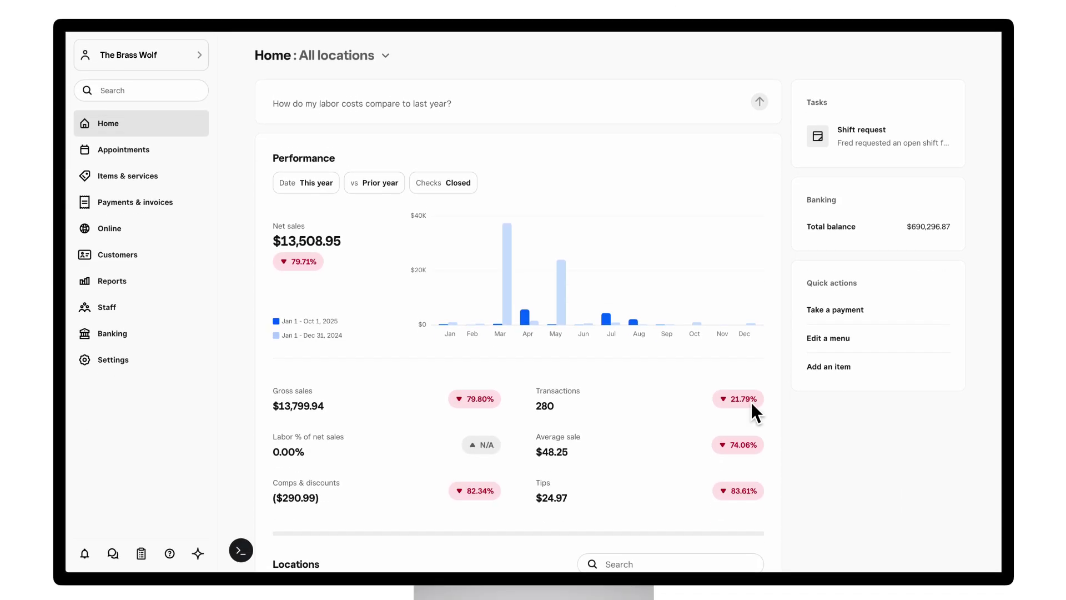
From the Order guide, import and submit the 'import-menu-demo (pizzeria).csv' menu file
click(129, 175)
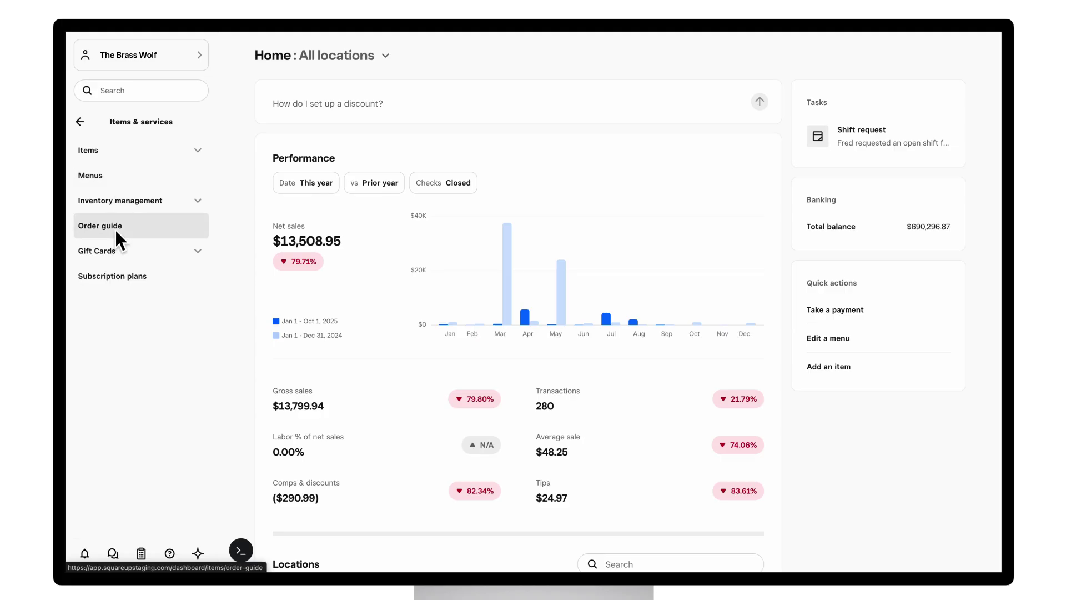
click(115, 229)
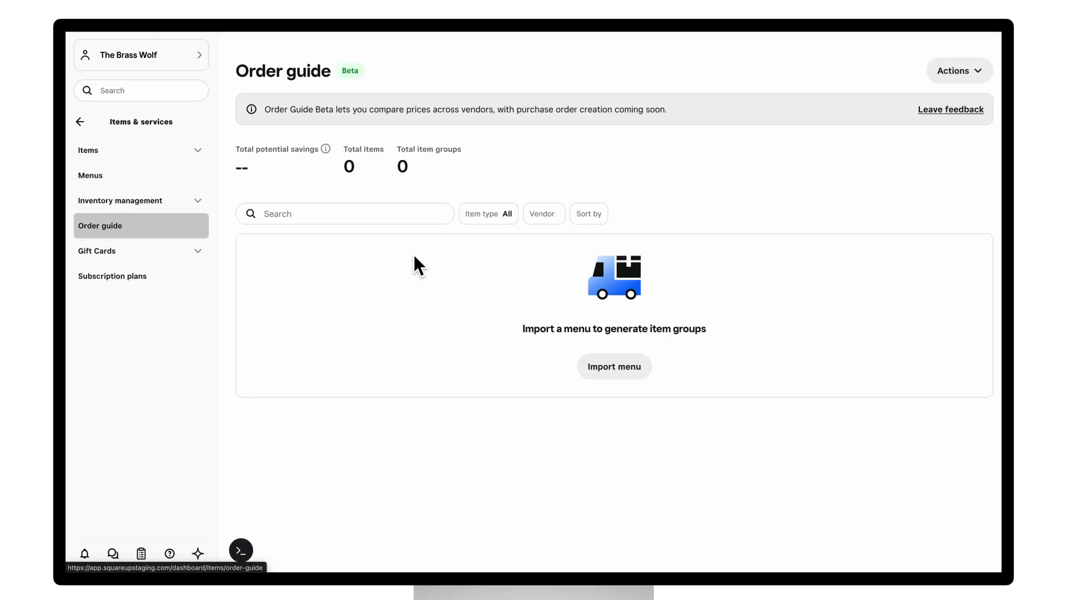
click(601, 368)
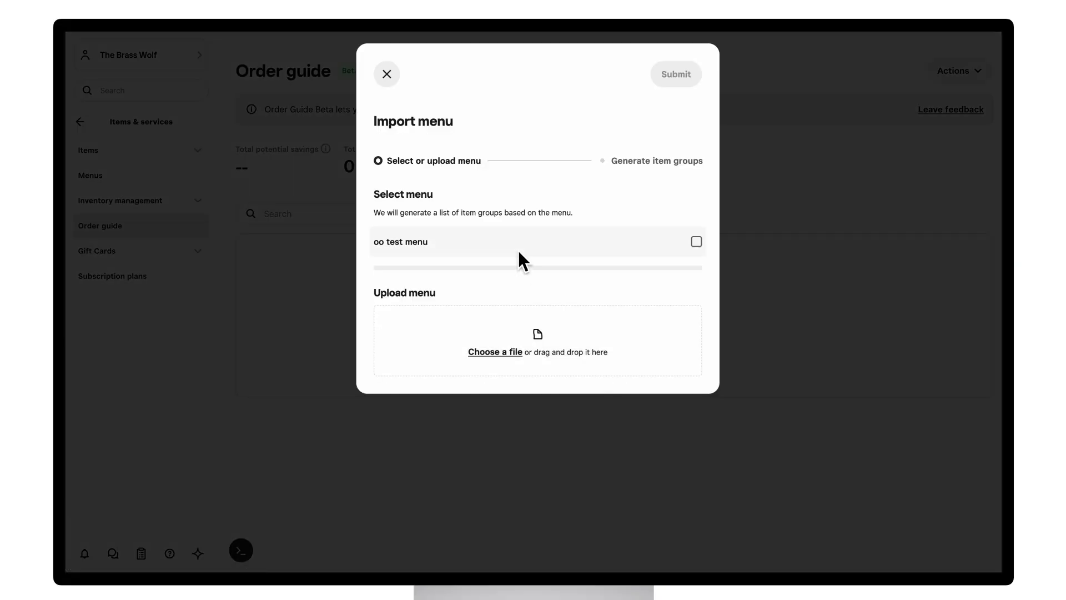
click(695, 244)
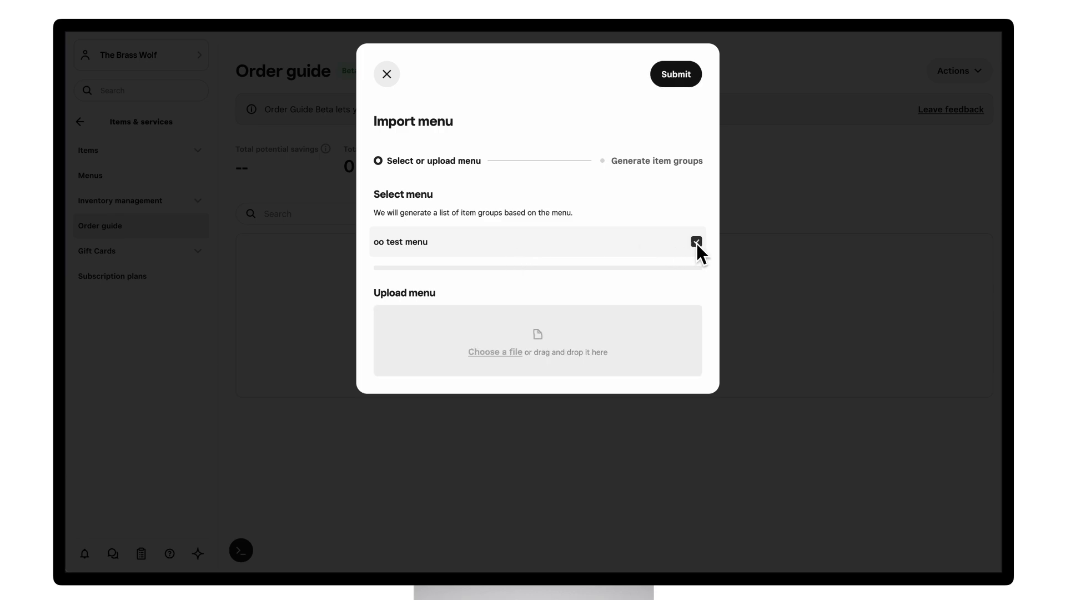
click(696, 243)
click(489, 353)
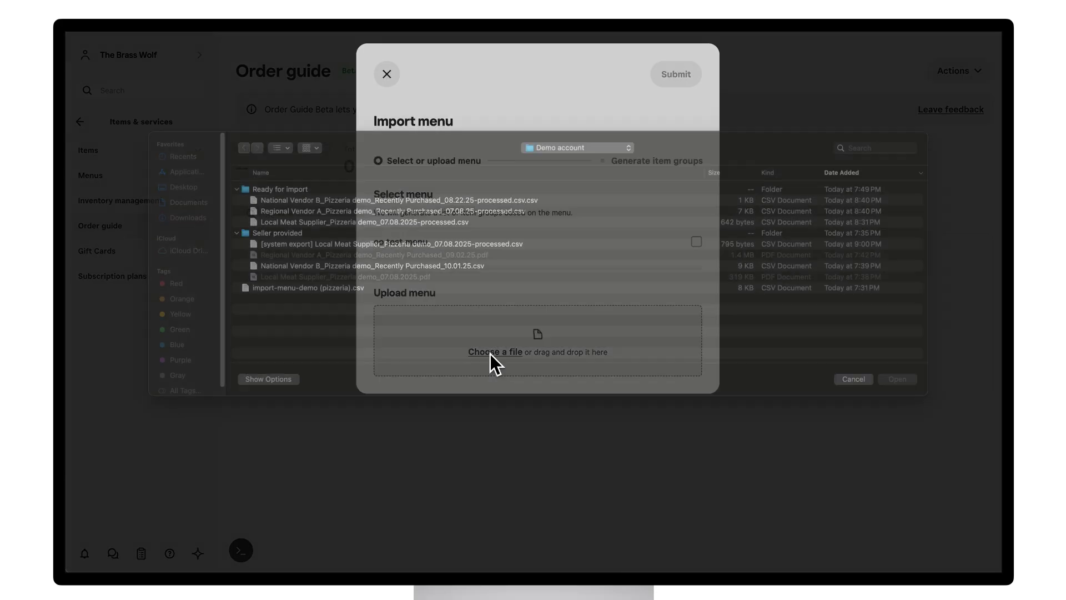
click(331, 303)
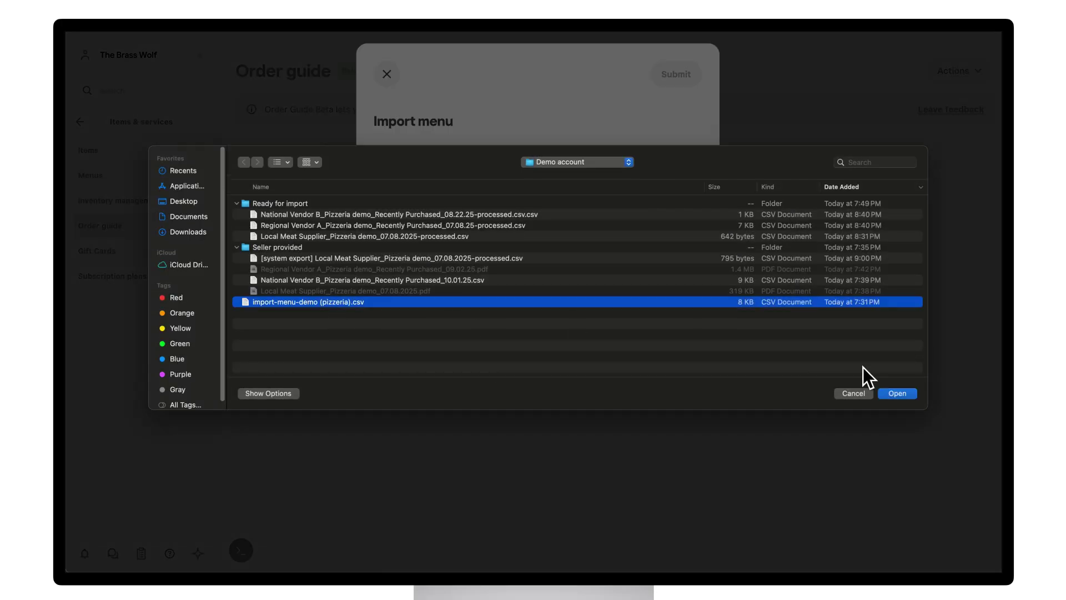
click(893, 392)
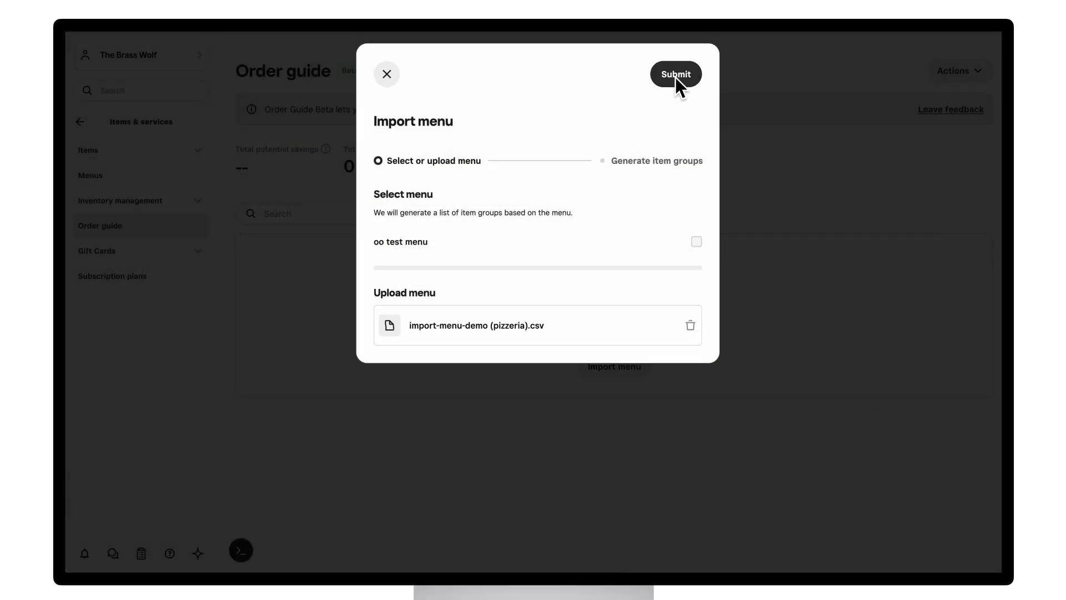
click(675, 77)
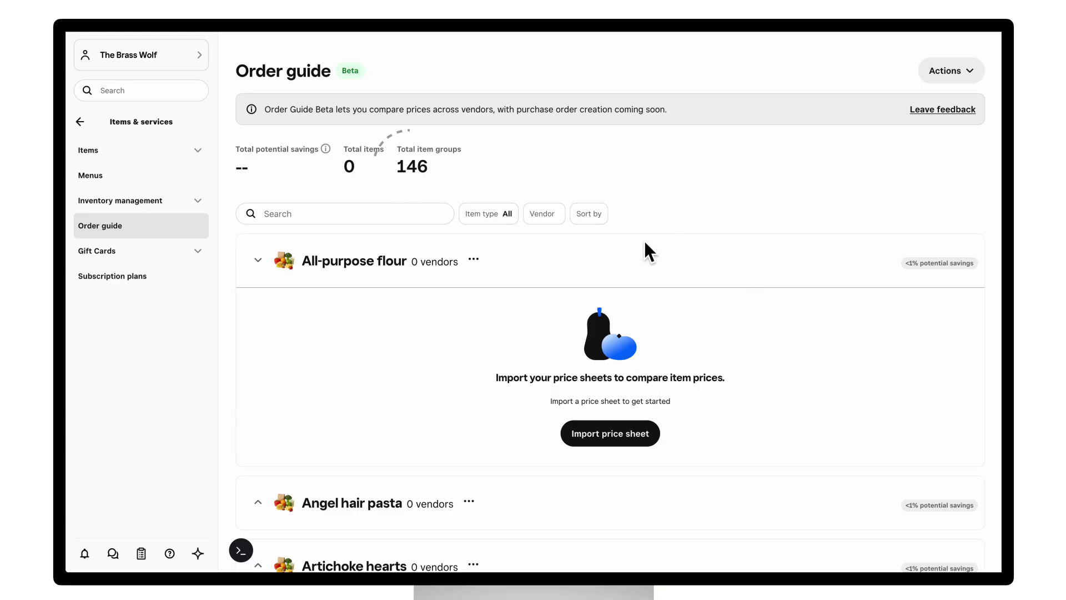
Scroll through the 146 generated item groups, then begin a vendor price-sheet import
scroll(568, 329, down, 8)
scroll(567, 332, down, 5)
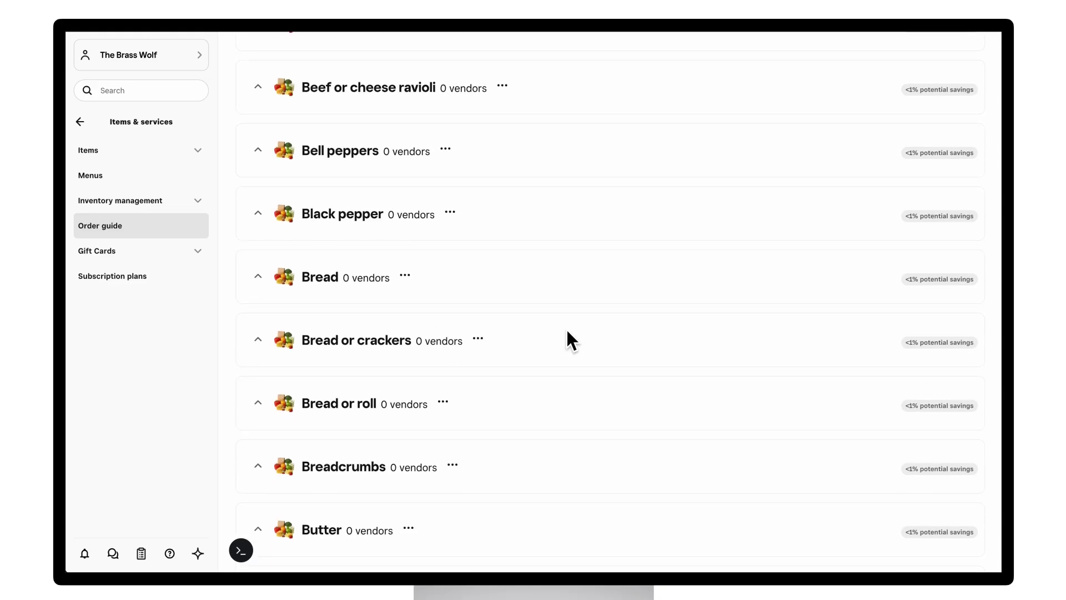
scroll(561, 333, down, 2)
scroll(550, 335, down, 4)
scroll(550, 336, down, 3)
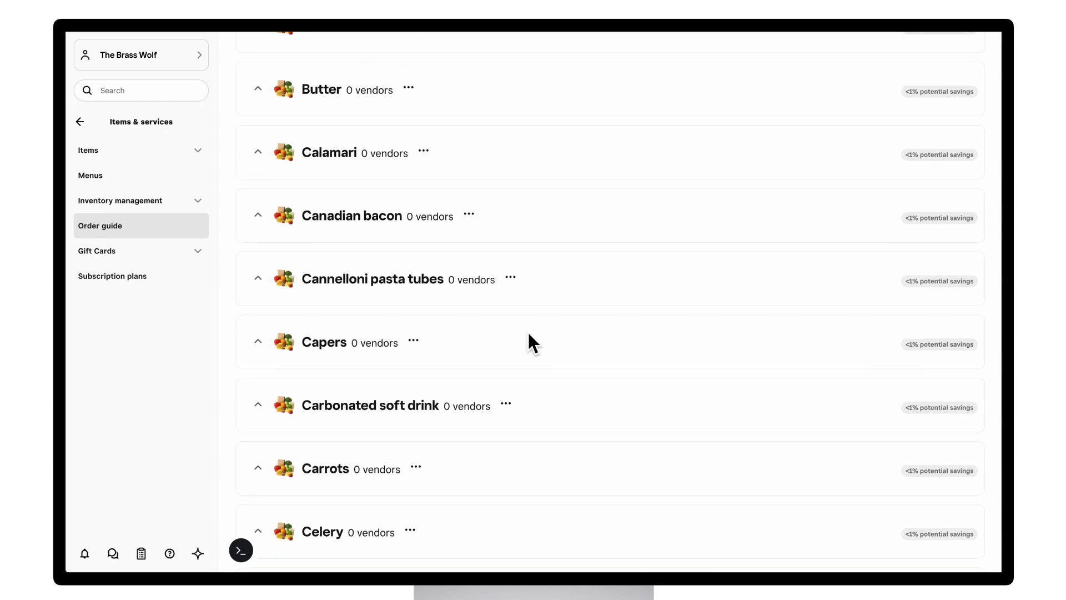
scroll(528, 333, down, 5)
scroll(494, 341, down, 3)
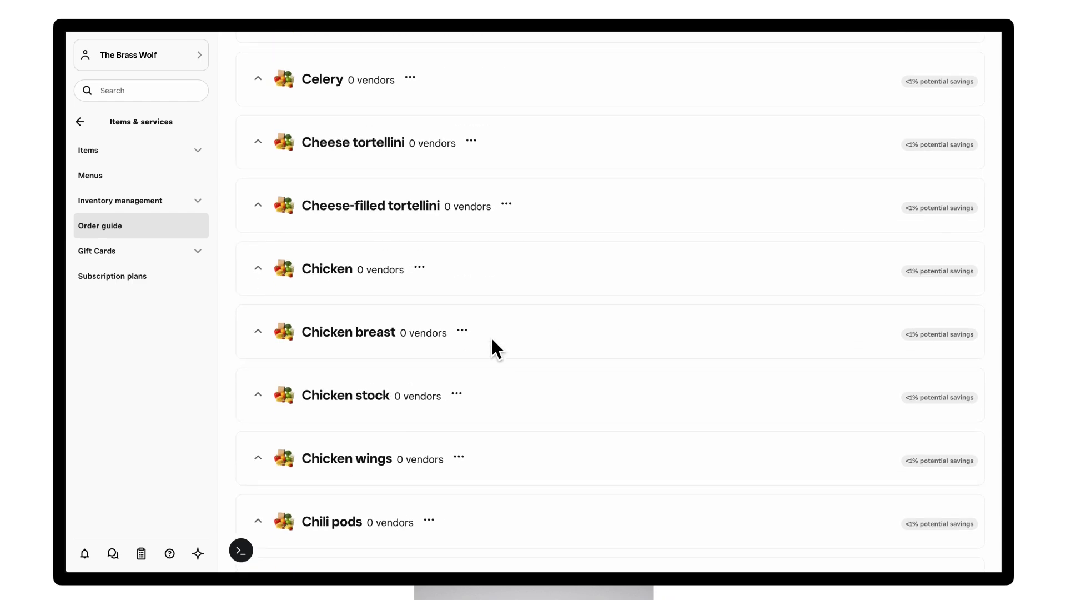
scroll(492, 339, down, 5)
scroll(492, 340, up, 10)
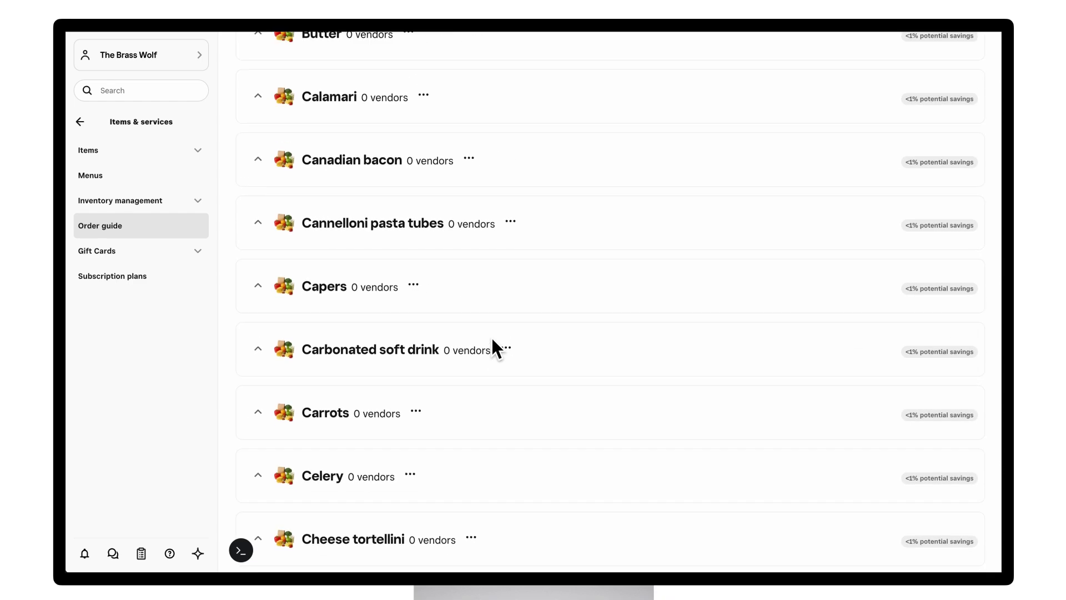
scroll(492, 340, up, 15)
scroll(492, 340, up, 5)
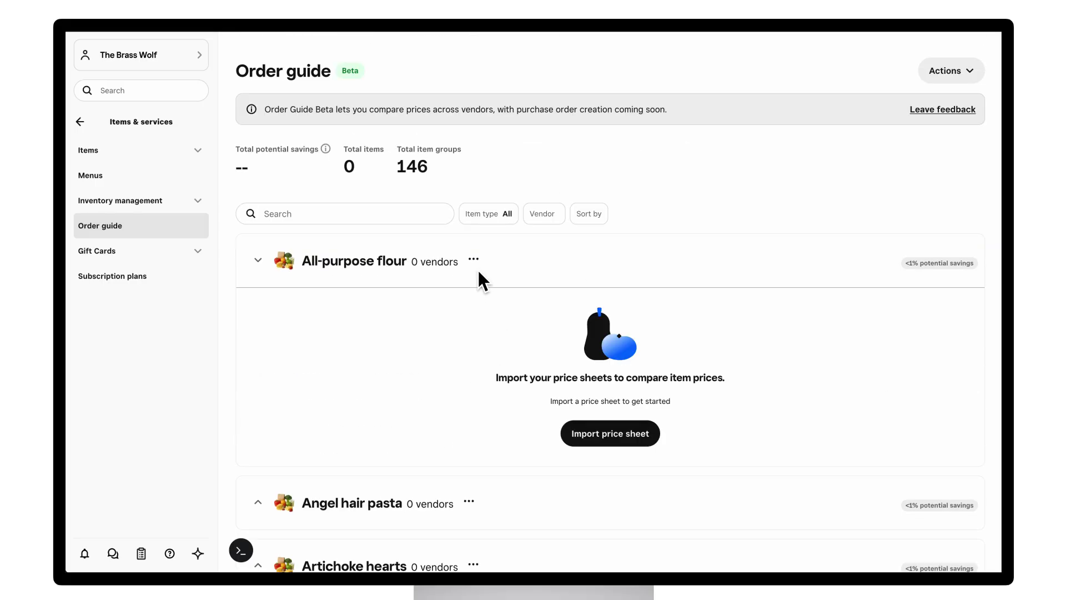
click(605, 434)
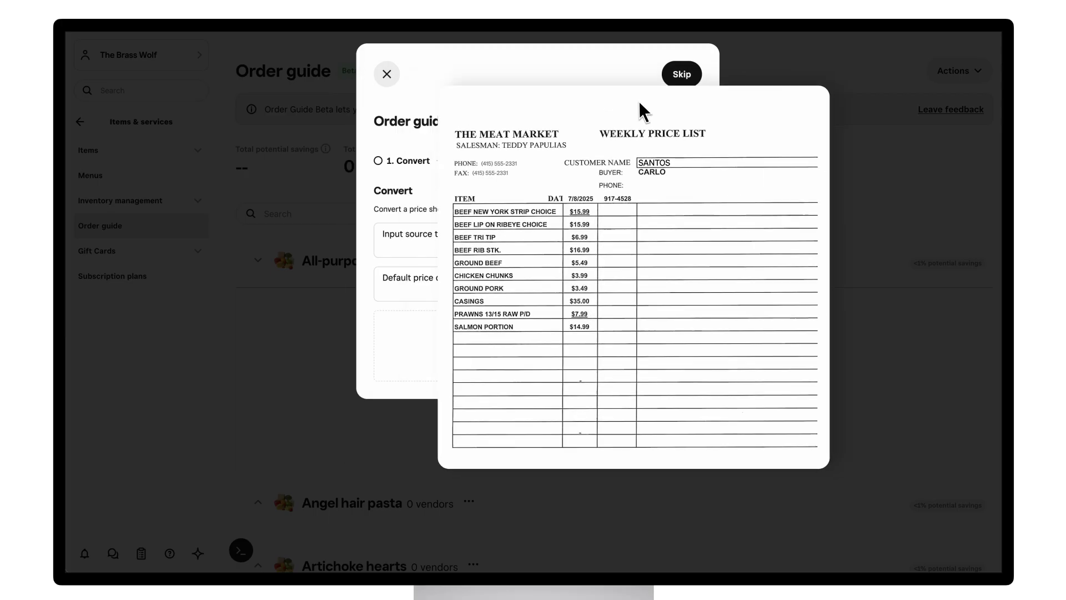
Set the source type to Price sheet (PDF) with date 2025-07-08, and attach the Local Meat Supplier PDF
click(493, 250)
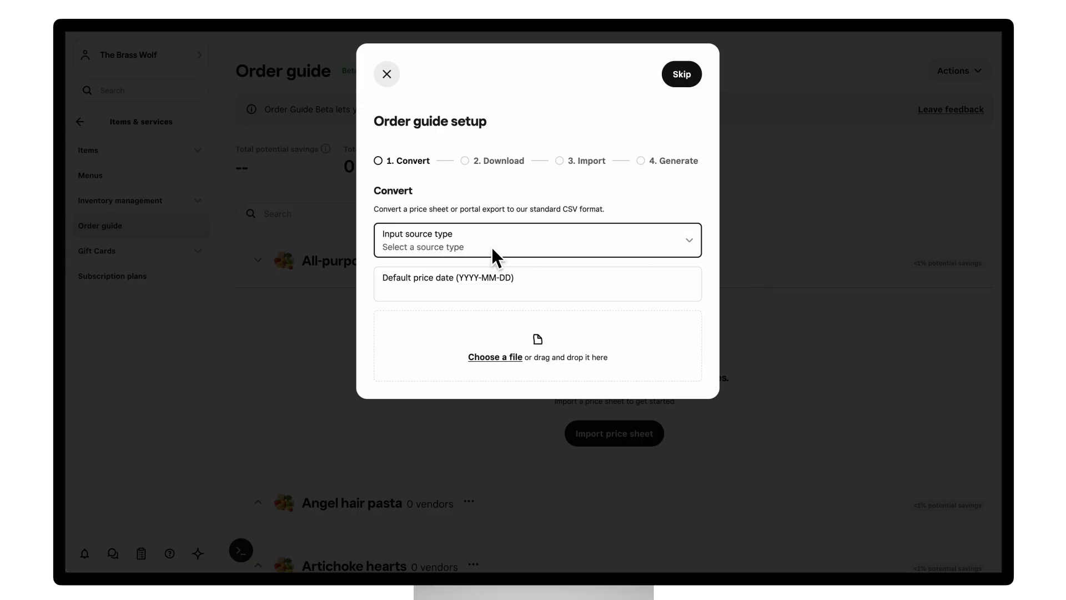
click(411, 283)
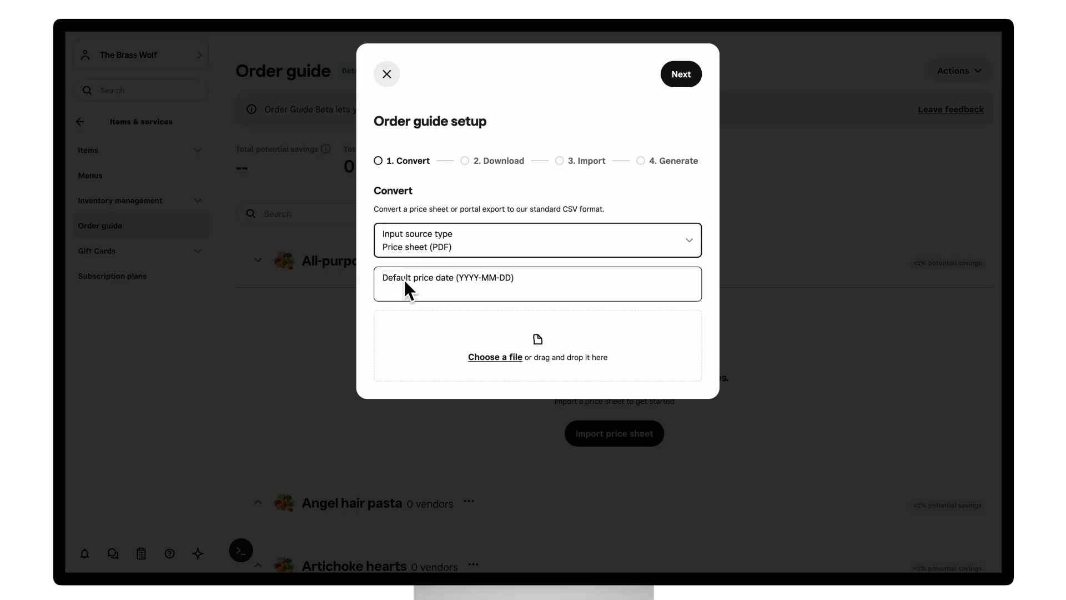
click(418, 292)
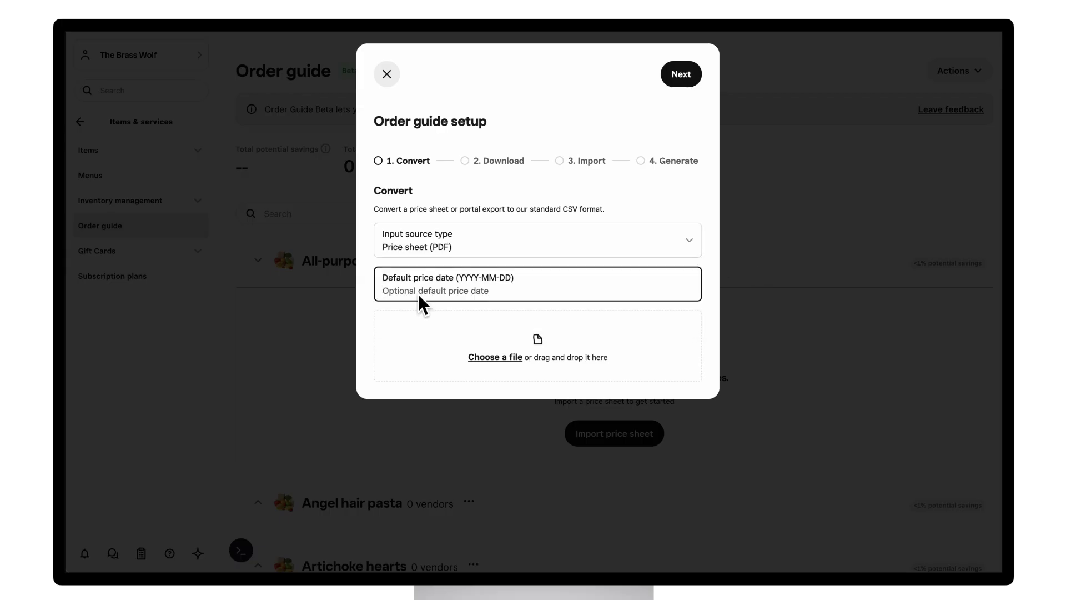
text(2025-)
text(07-08)
click(491, 358)
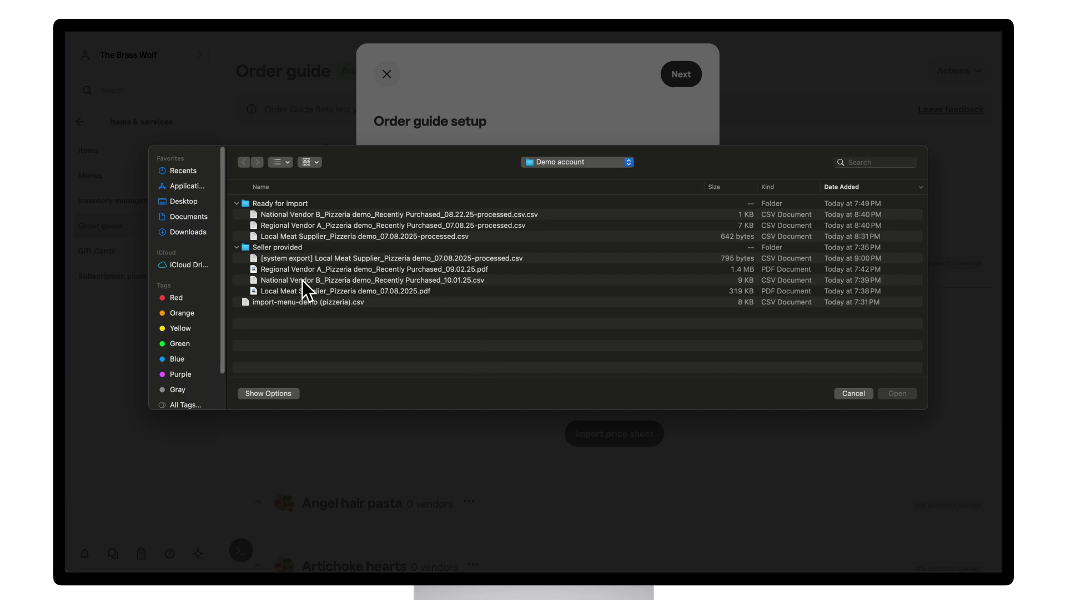
click(452, 271)
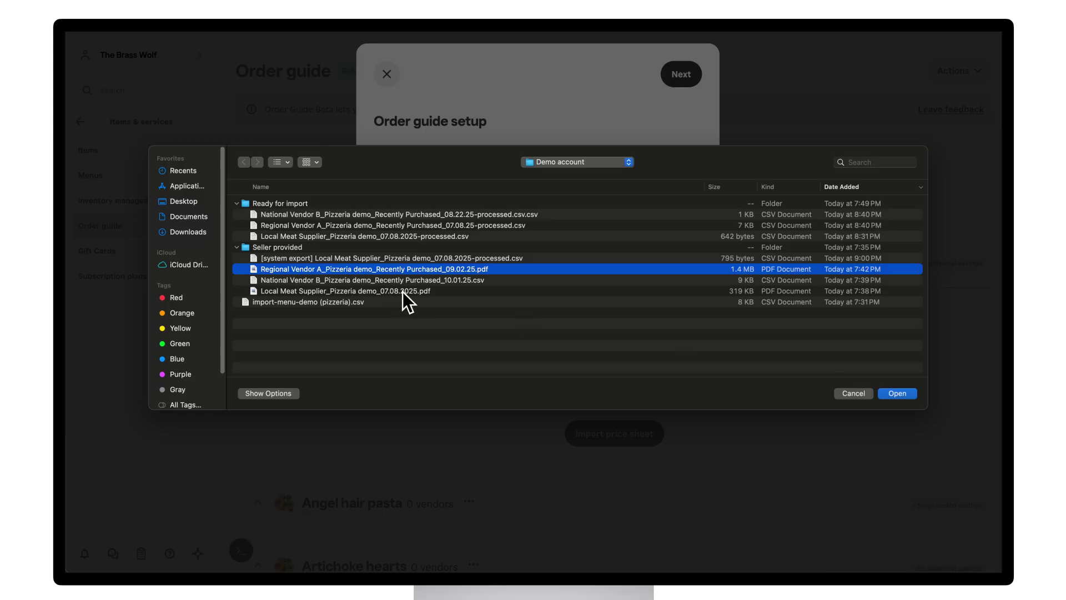
click(402, 291)
click(897, 393)
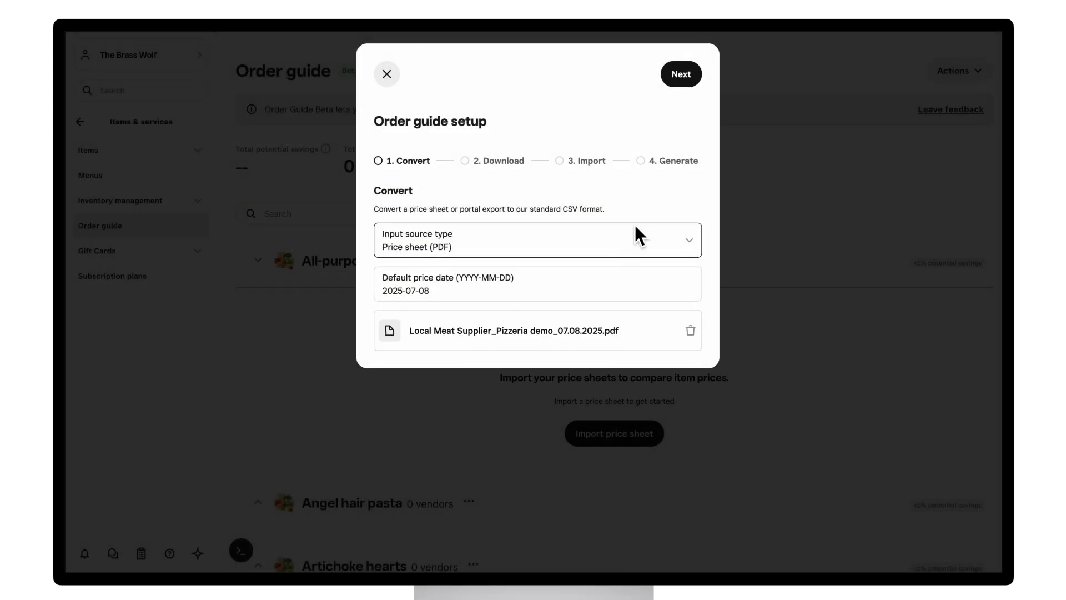
Convert the attached PDF and download the resulting Local Meat Supplier CSV
click(681, 81)
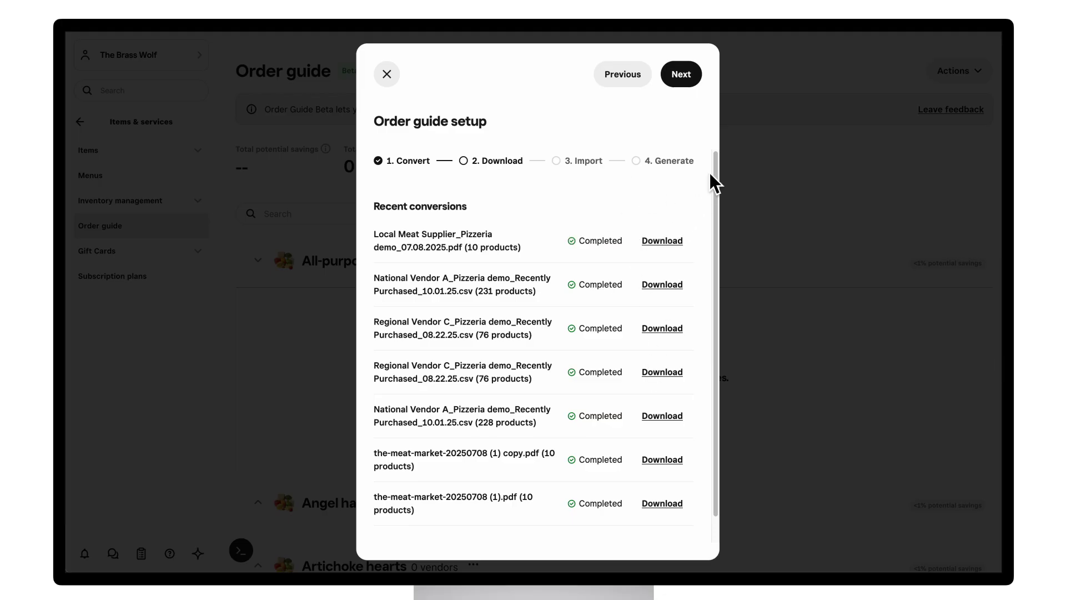
click(671, 242)
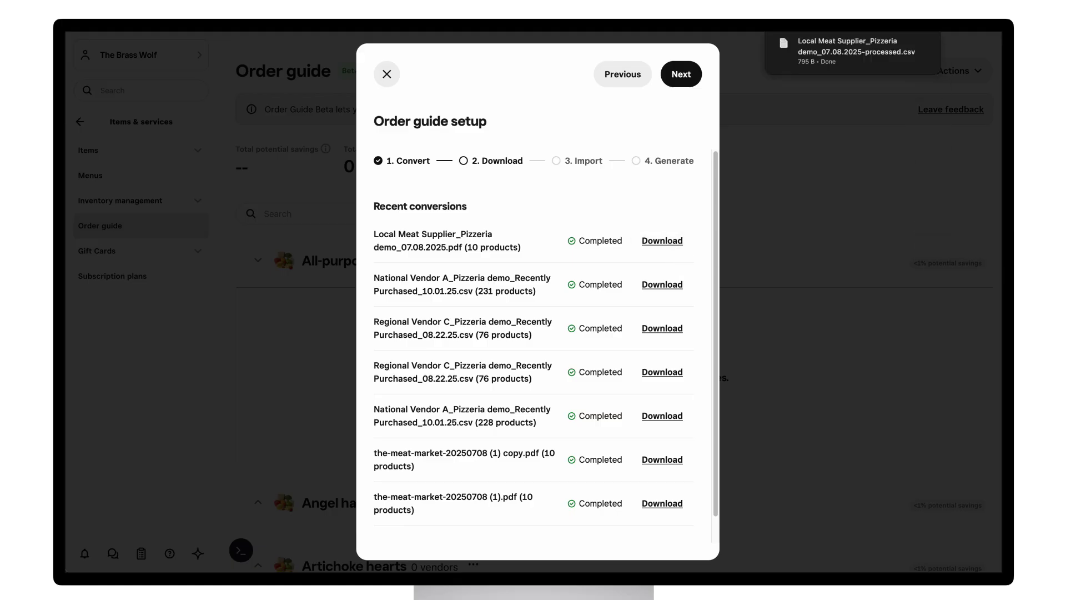
Check the first row in Numbers: BEEF NEW YORK STRIP CHOICE's case, quantity, unit and 15.99 price
click(683, 78)
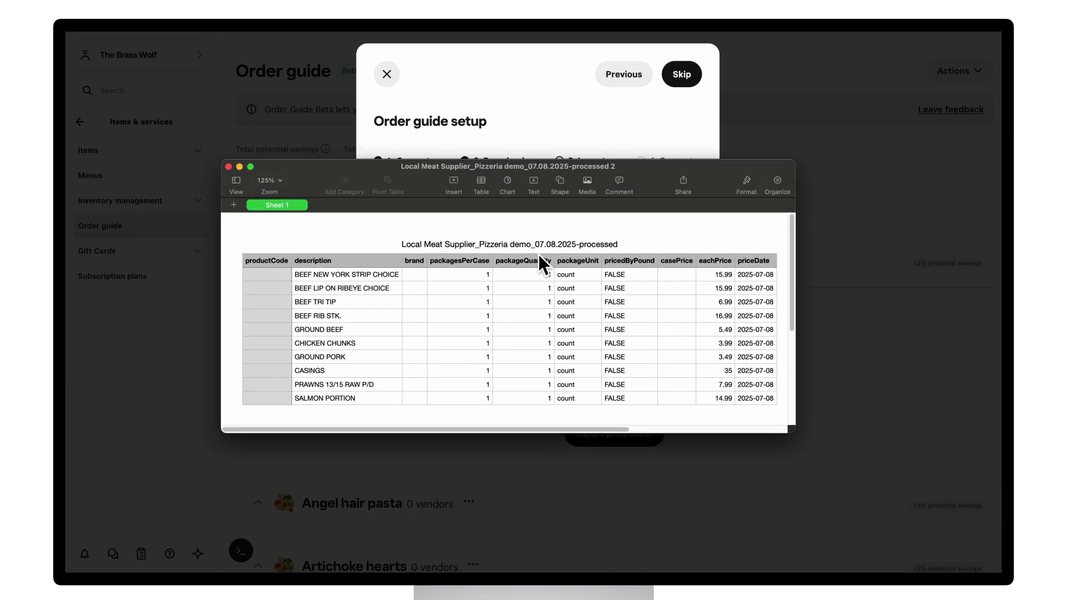
click(353, 280)
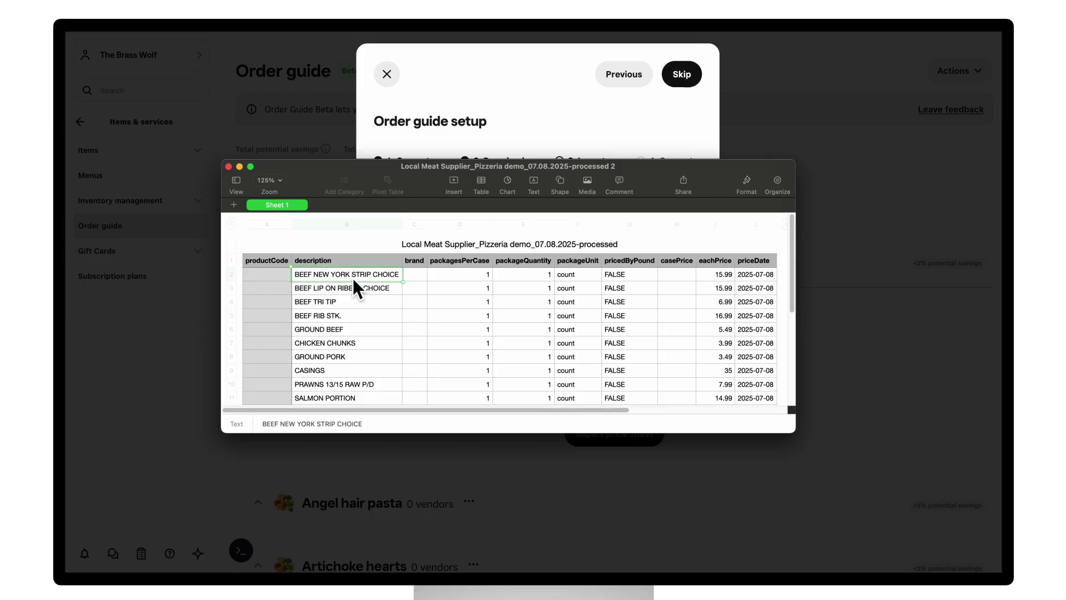
click(466, 278)
click(535, 279)
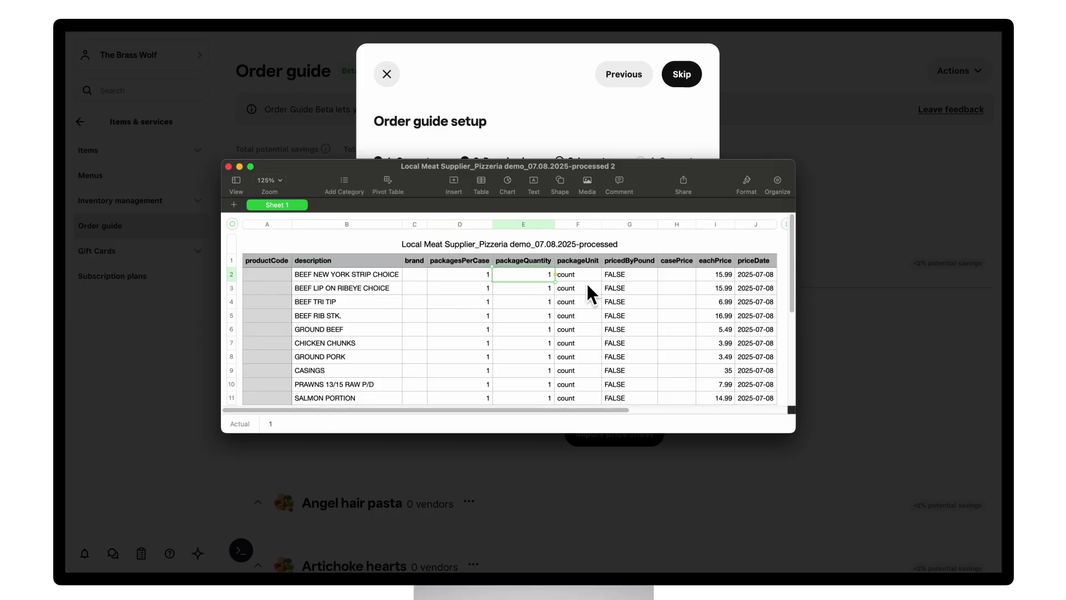
click(587, 281)
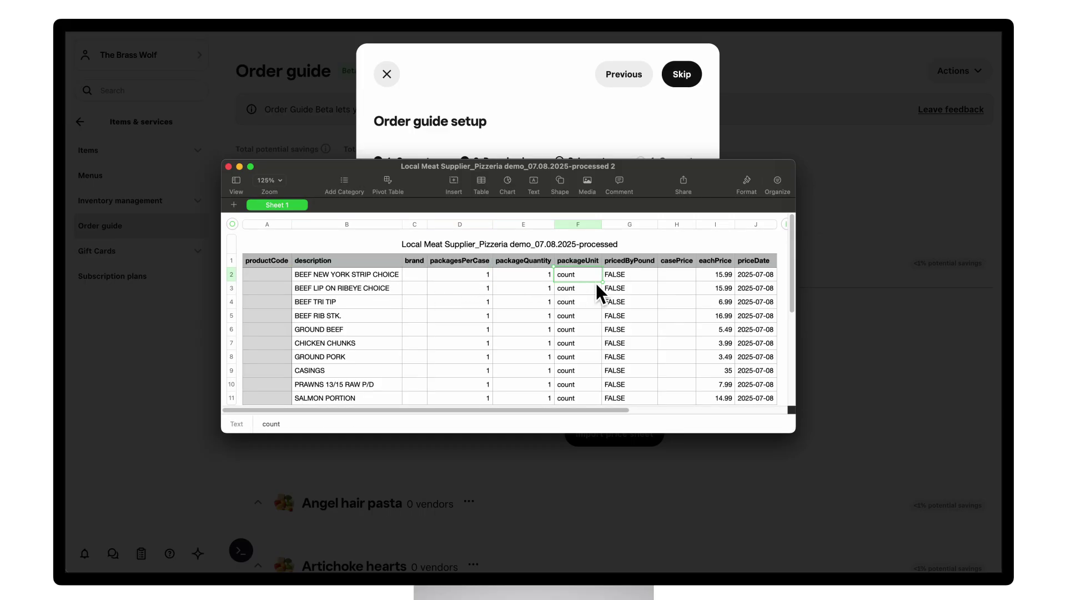
click(723, 277)
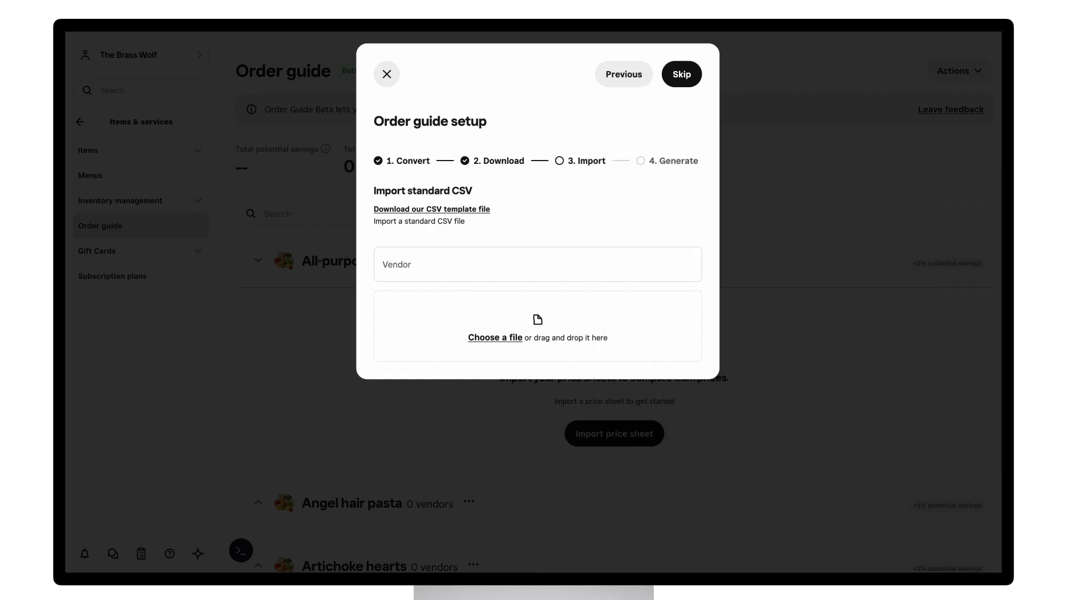
Name the vendor 'Local Meat Supplier', attach its processed CSV from the Desktop, and import it
click(447, 264)
text(Local Meat )
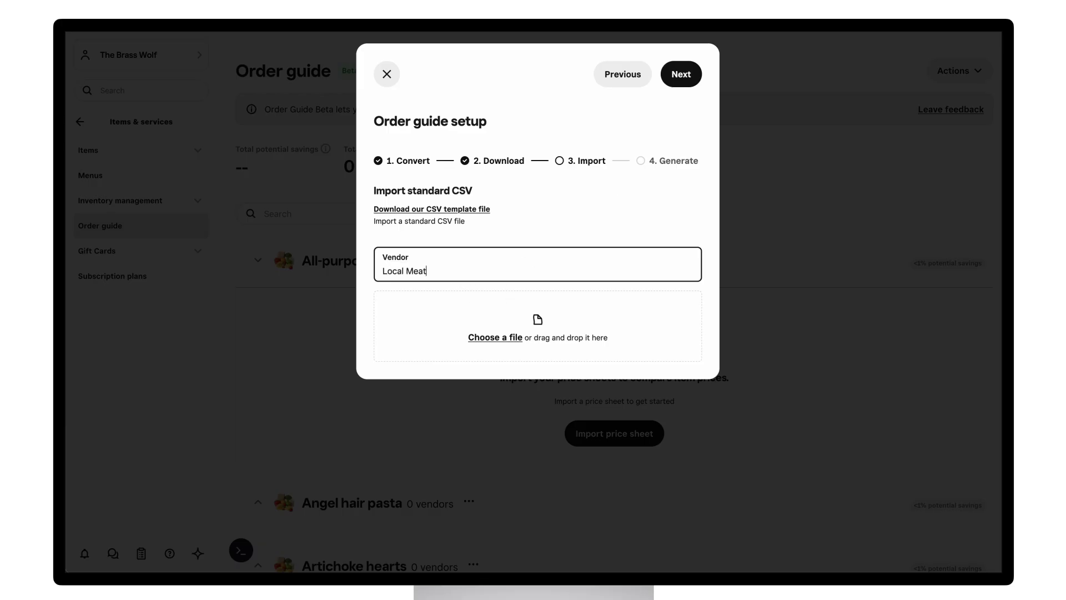
text(Supplier)
click(488, 342)
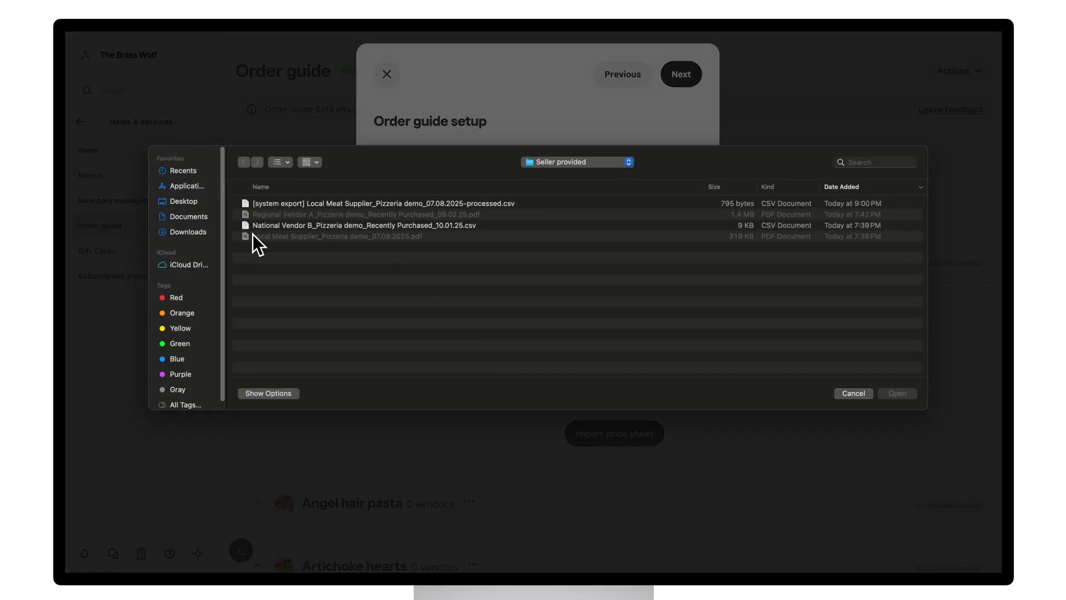
click(365, 205)
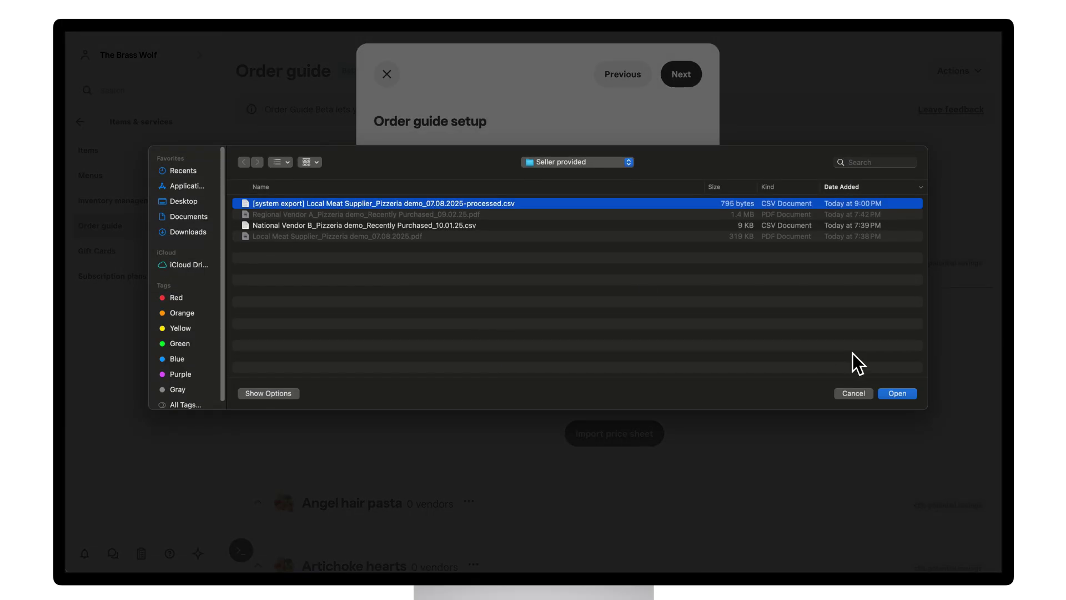
click(188, 203)
scroll(344, 267, down, 10)
scroll(352, 310, up, 3)
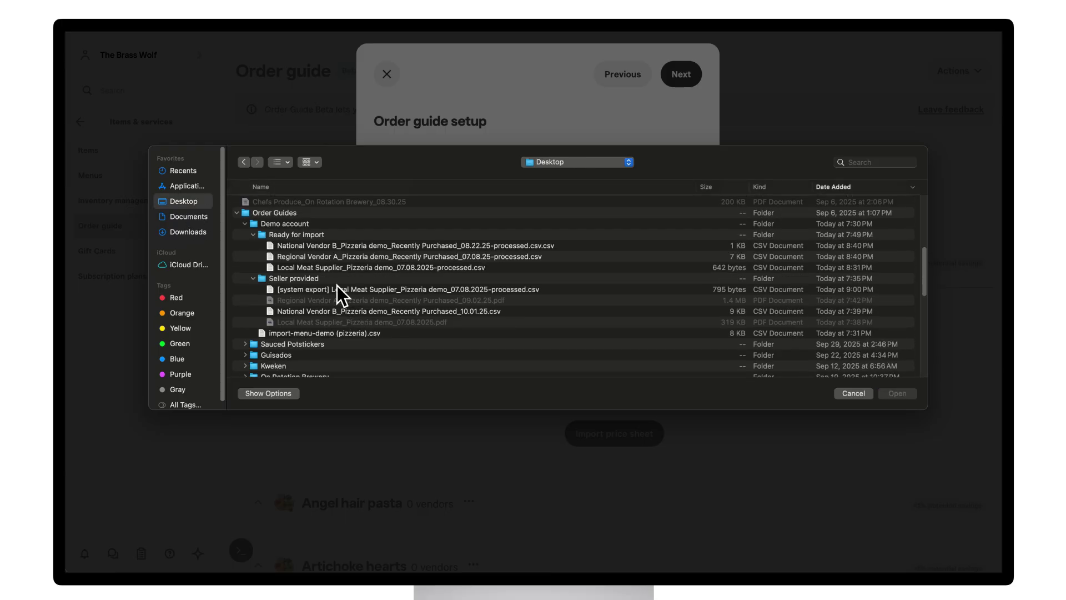
click(358, 268)
click(897, 393)
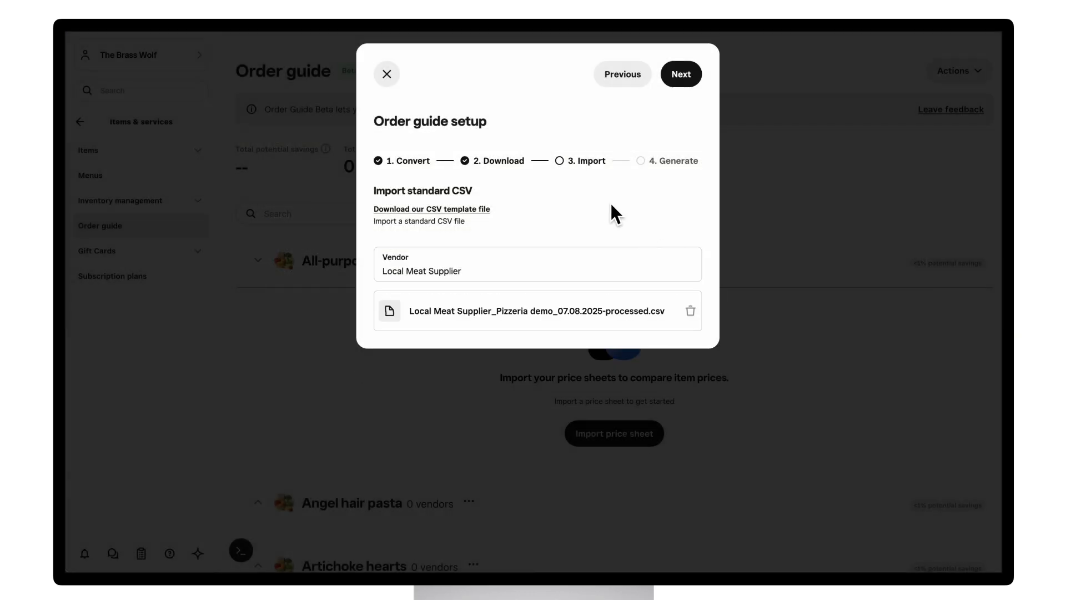
click(675, 84)
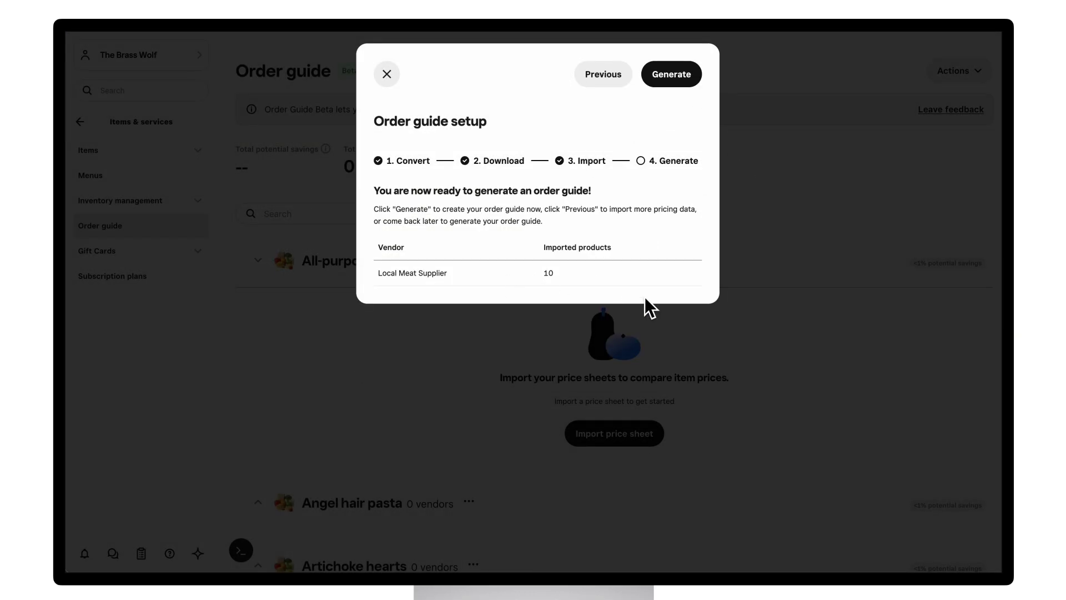
Import National Vendor B's processed CSV price sheet, correcting the vendor name from 'National Vendor A'
click(603, 78)
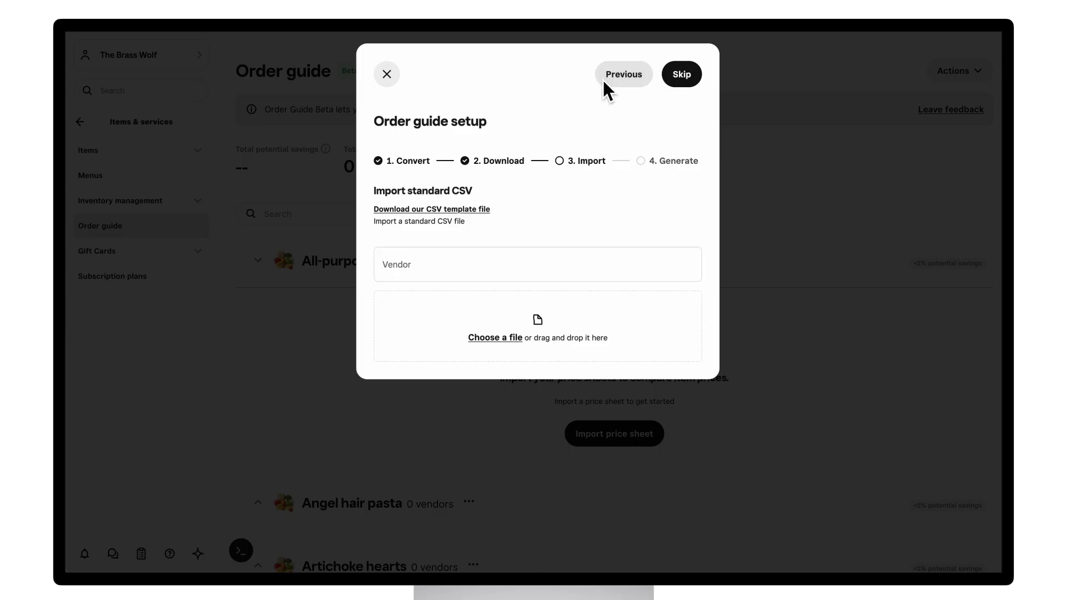
click(637, 76)
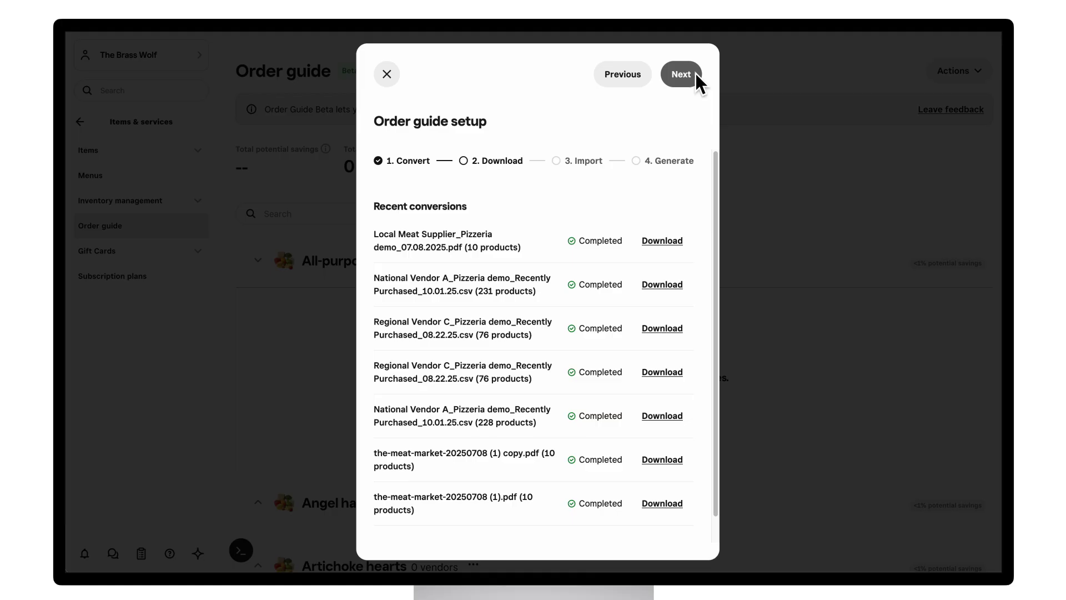
click(697, 78)
click(433, 266)
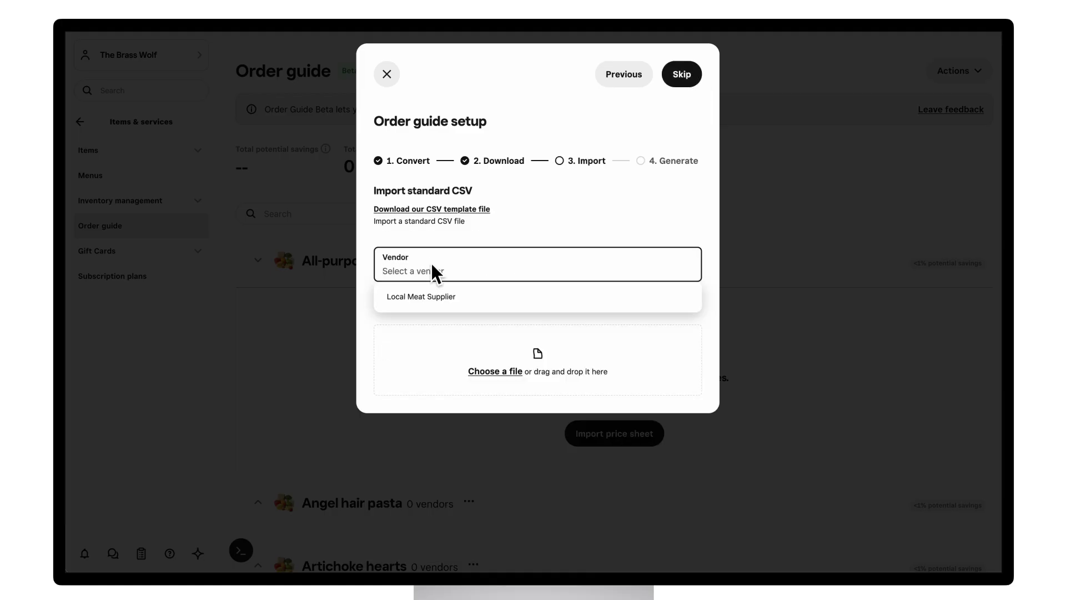
text(National Vendor A)
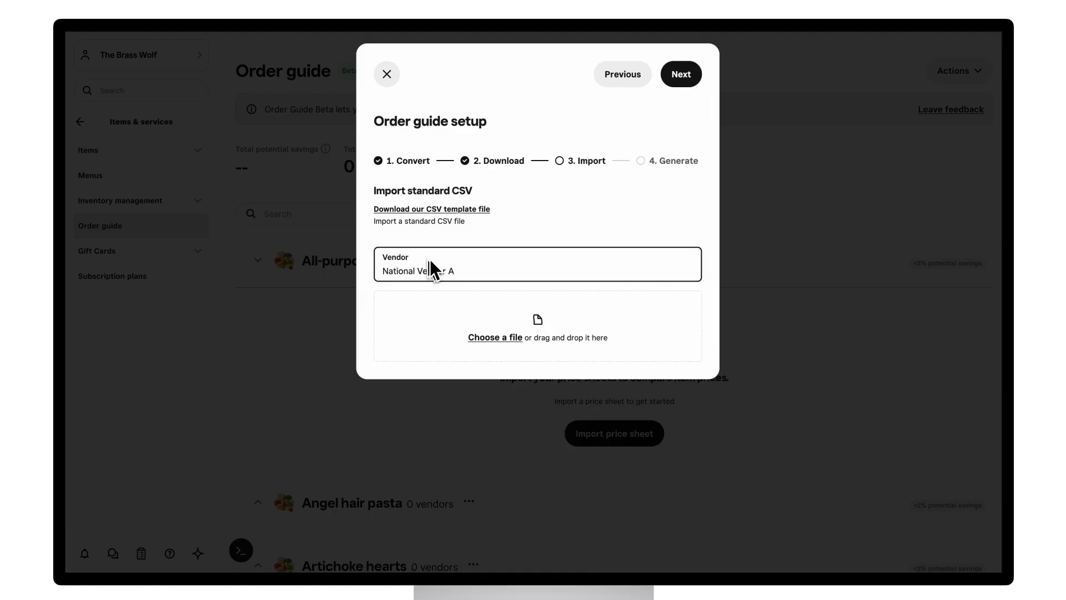
click(489, 339)
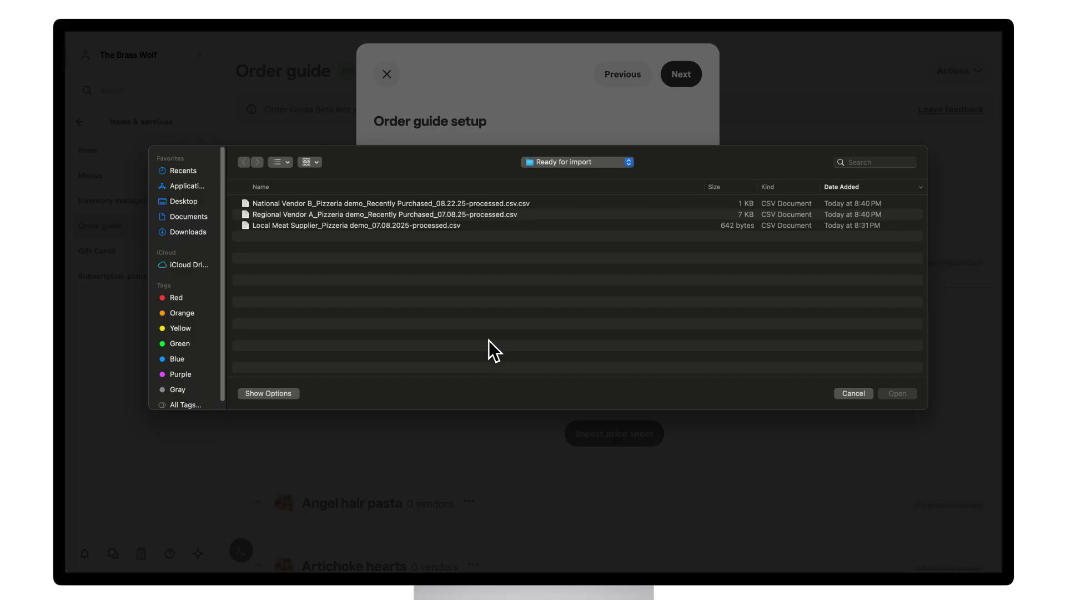
click(293, 207)
click(897, 394)
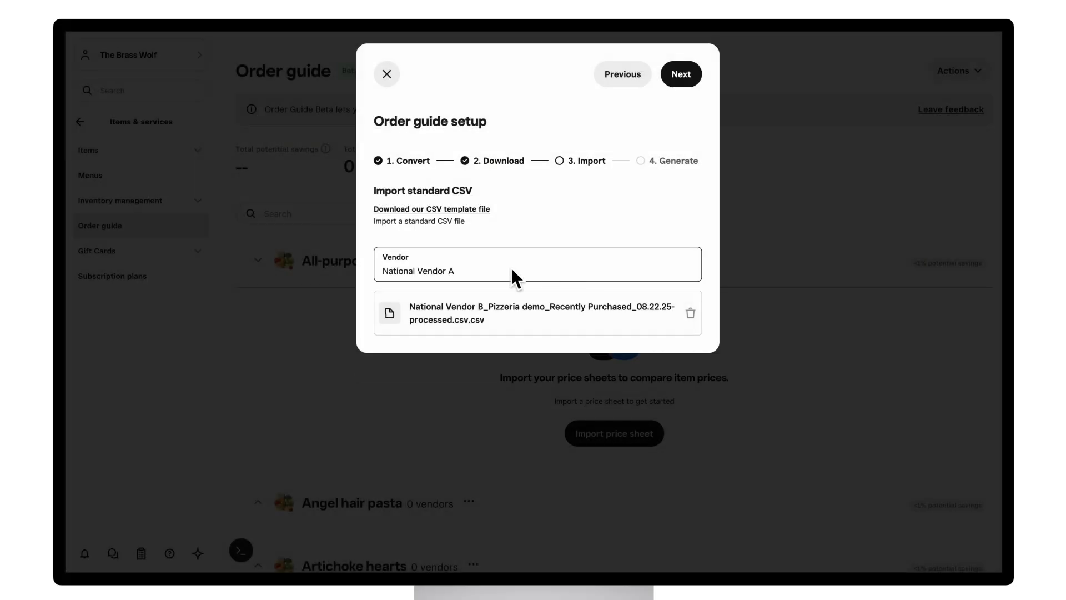
click(476, 269)
key(BackSpace)
text(B)
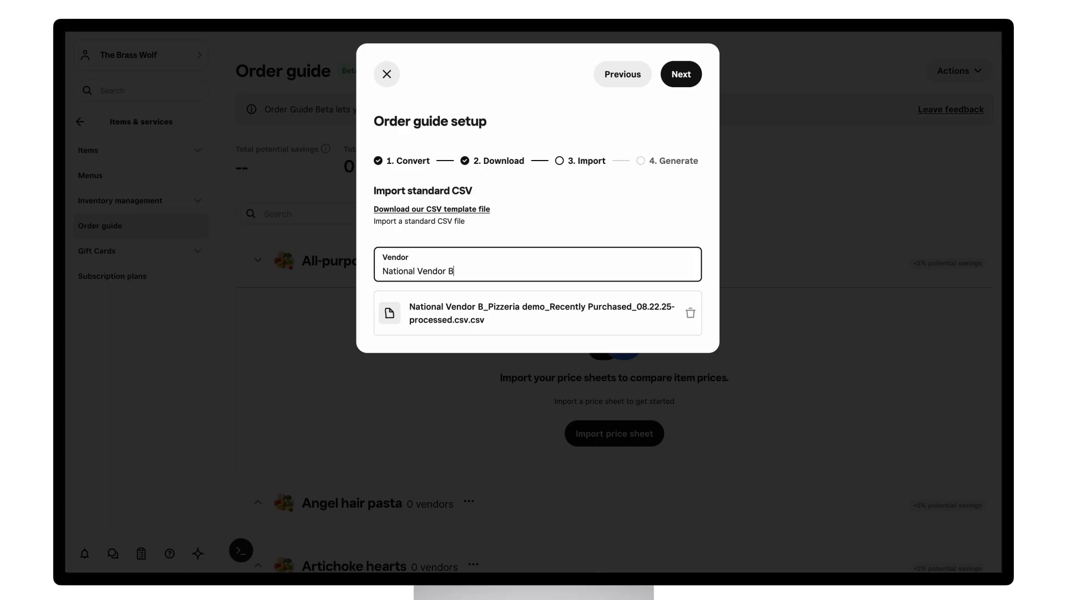
click(679, 79)
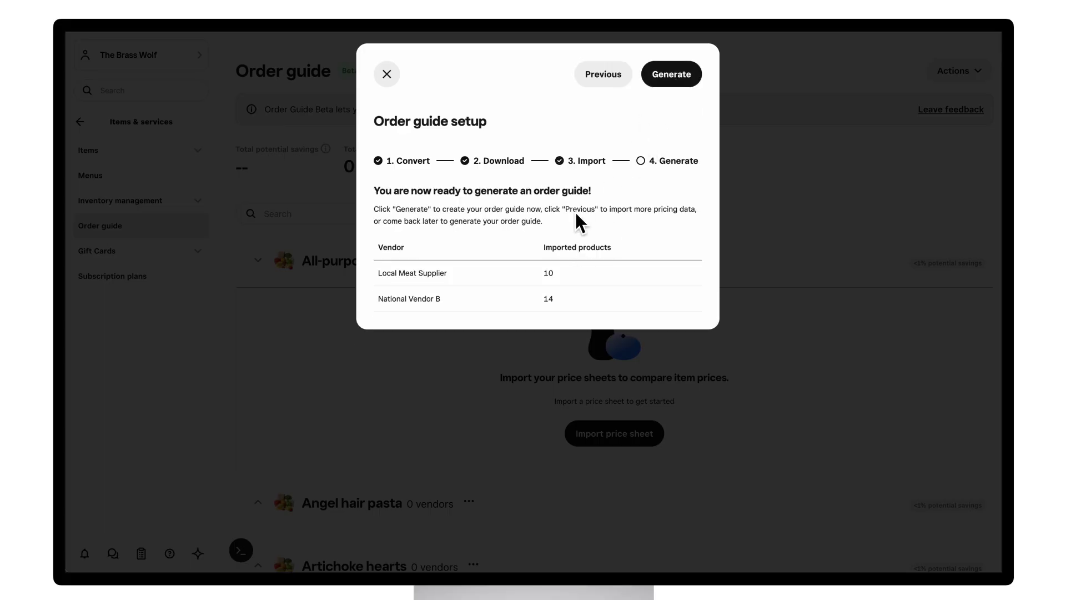
Import Regional Vendor A's processed CSV price sheet and generate the three-vendor order guide
click(606, 75)
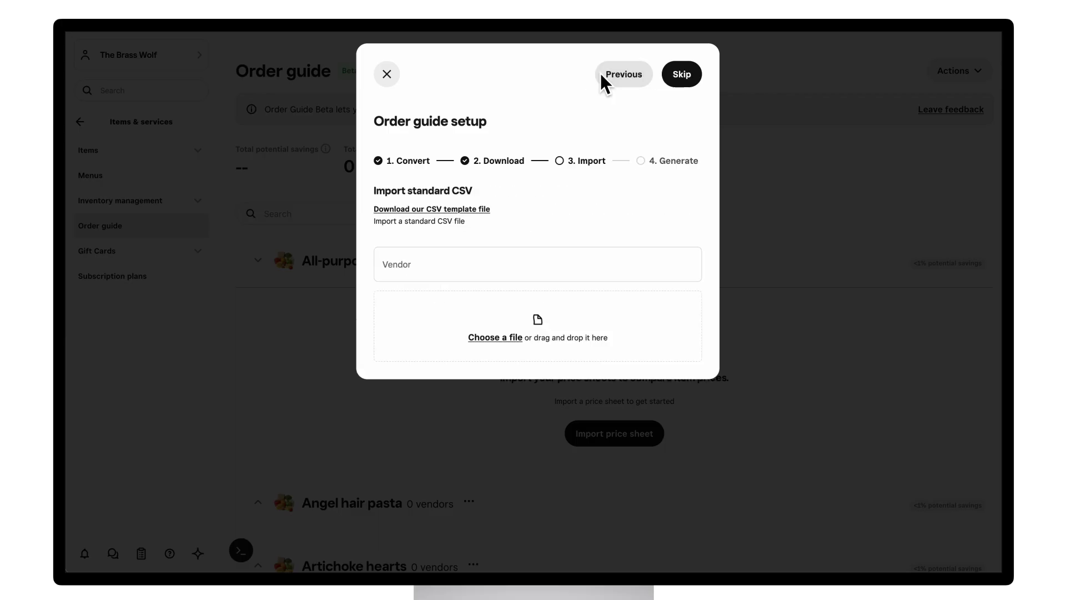
click(436, 266)
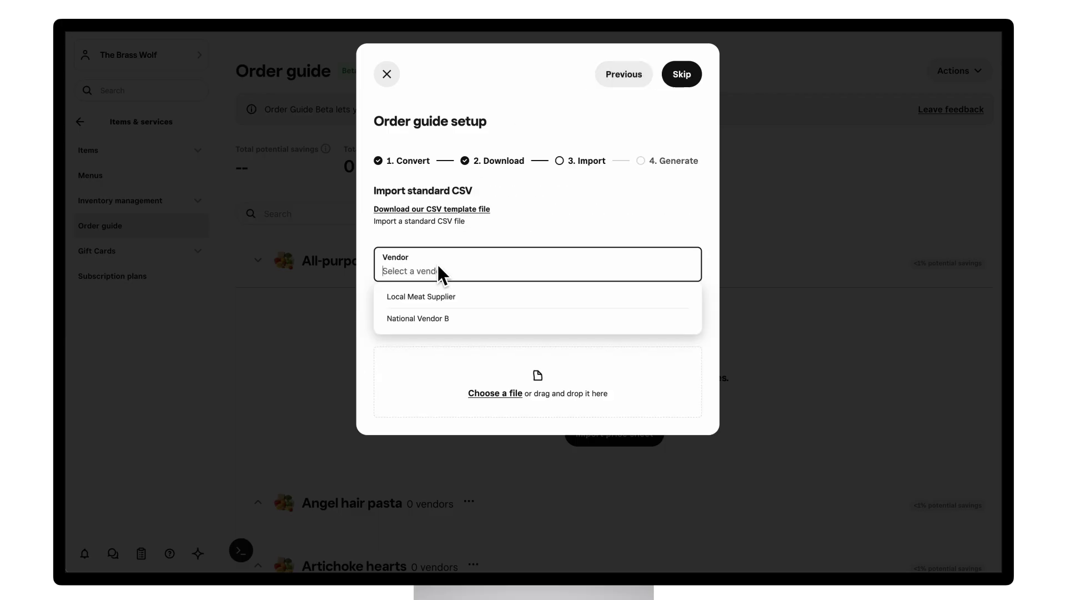
text(Regional Ve)
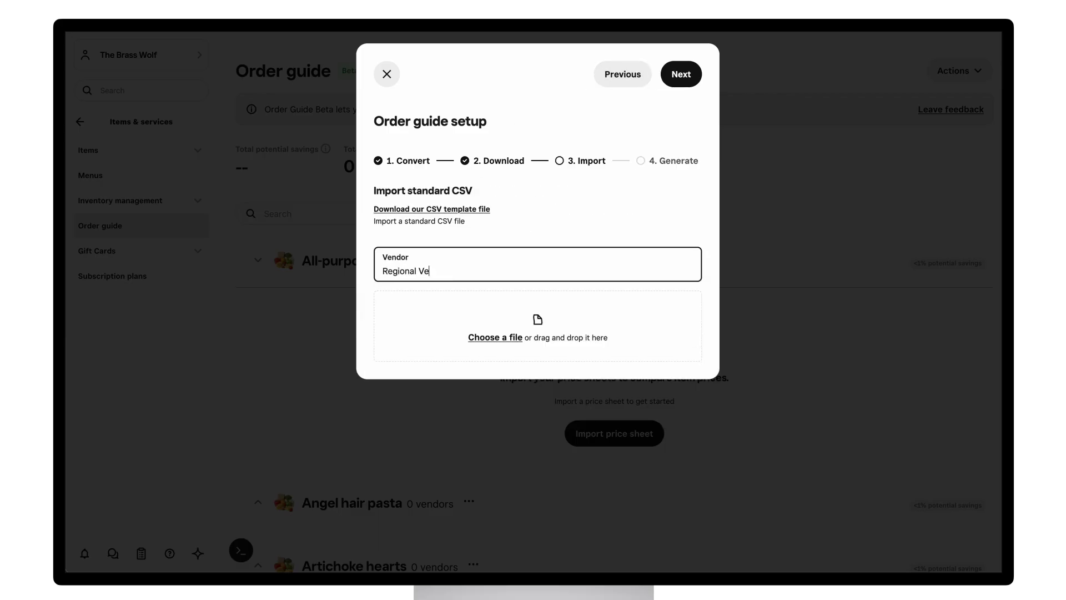
text(ndor A)
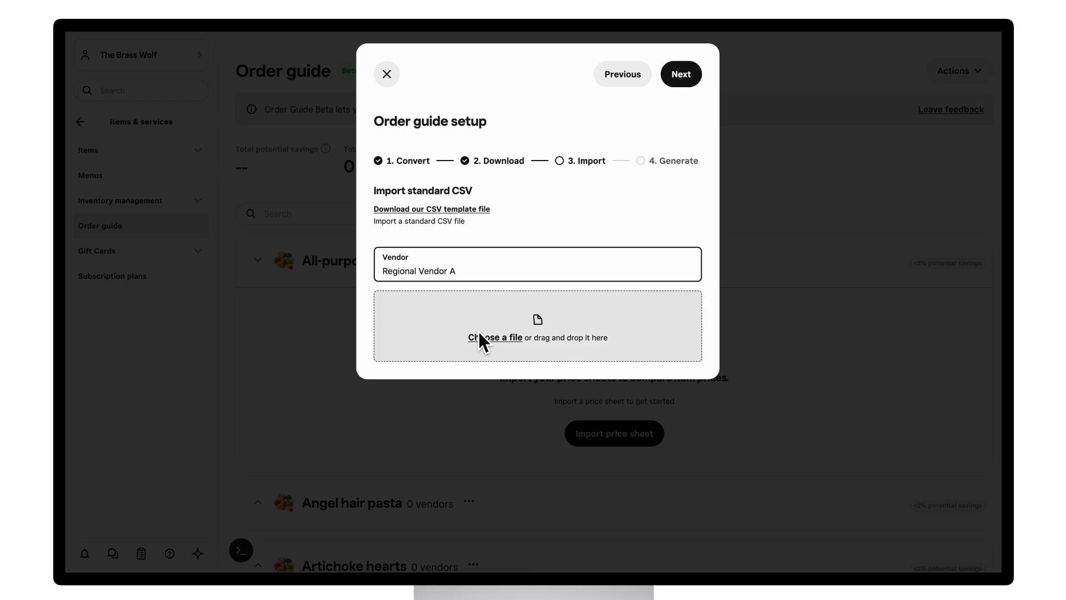
click(491, 338)
click(308, 216)
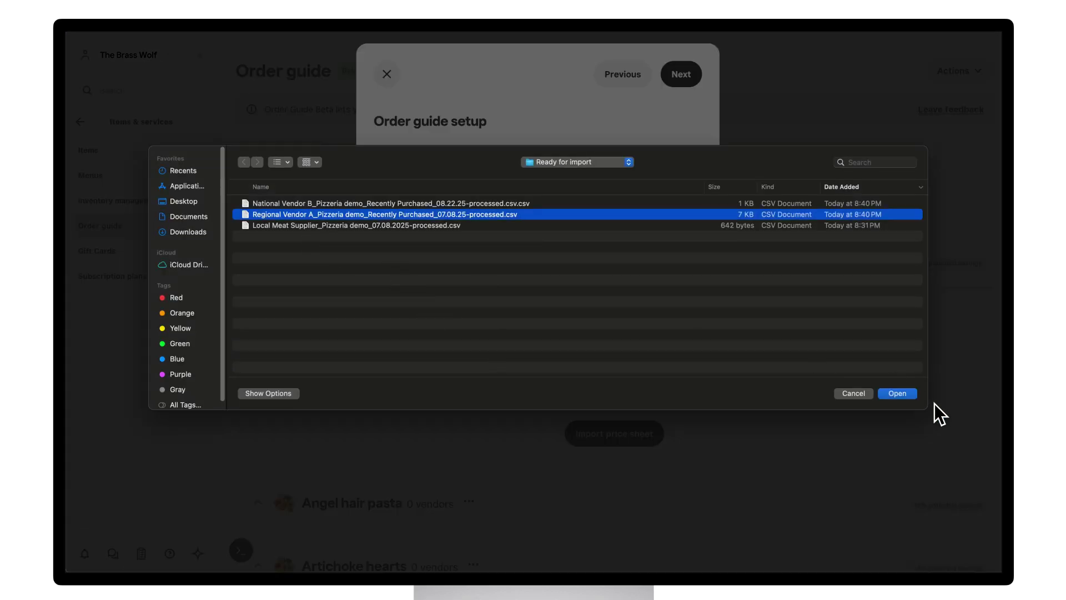
click(897, 393)
click(681, 76)
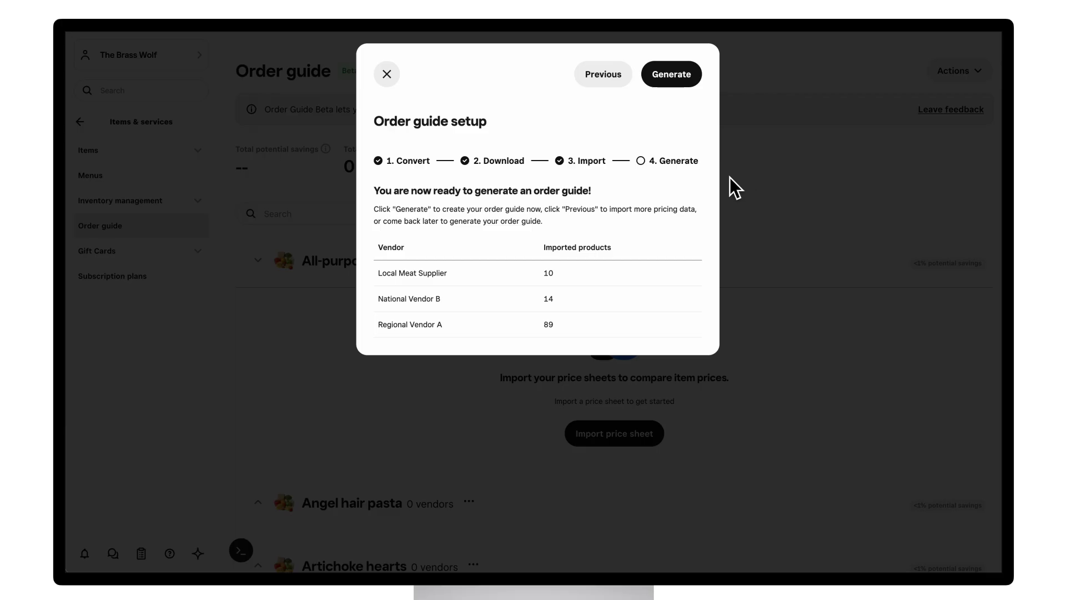
click(681, 78)
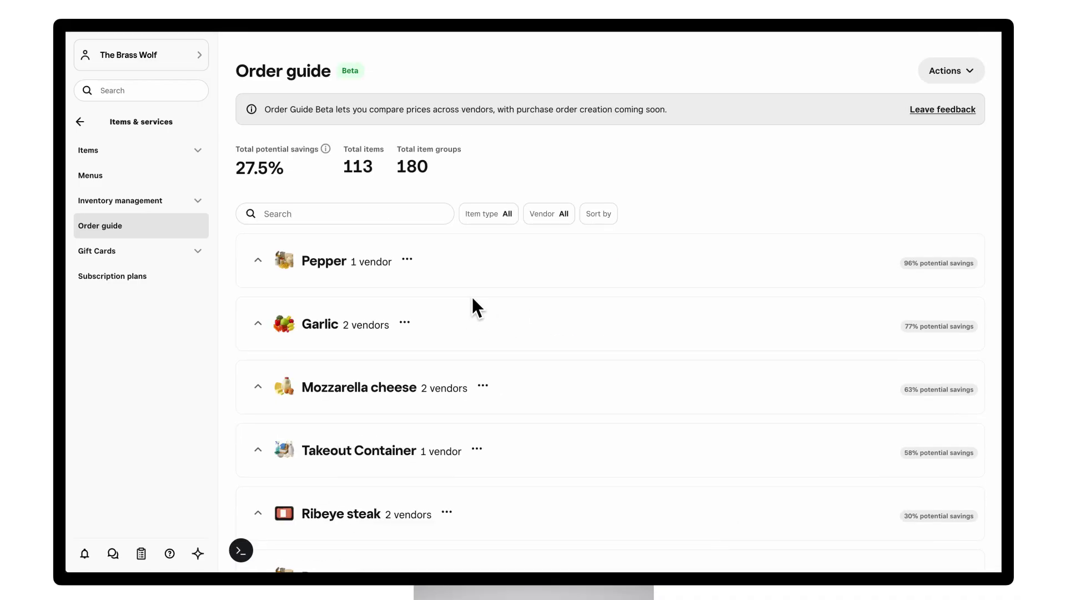
Expand the Mozzarella cheese, Garlic and Pepper groups to compare vendor per-unit prices
click(258, 385)
click(258, 325)
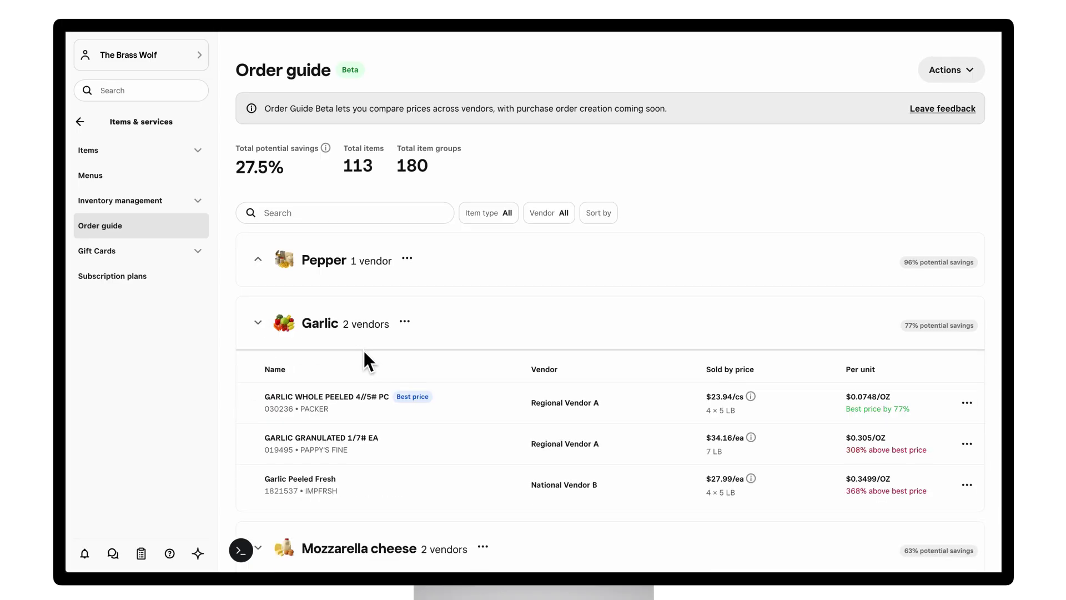
scroll(361, 351, down, 5)
scroll(361, 351, up, 3)
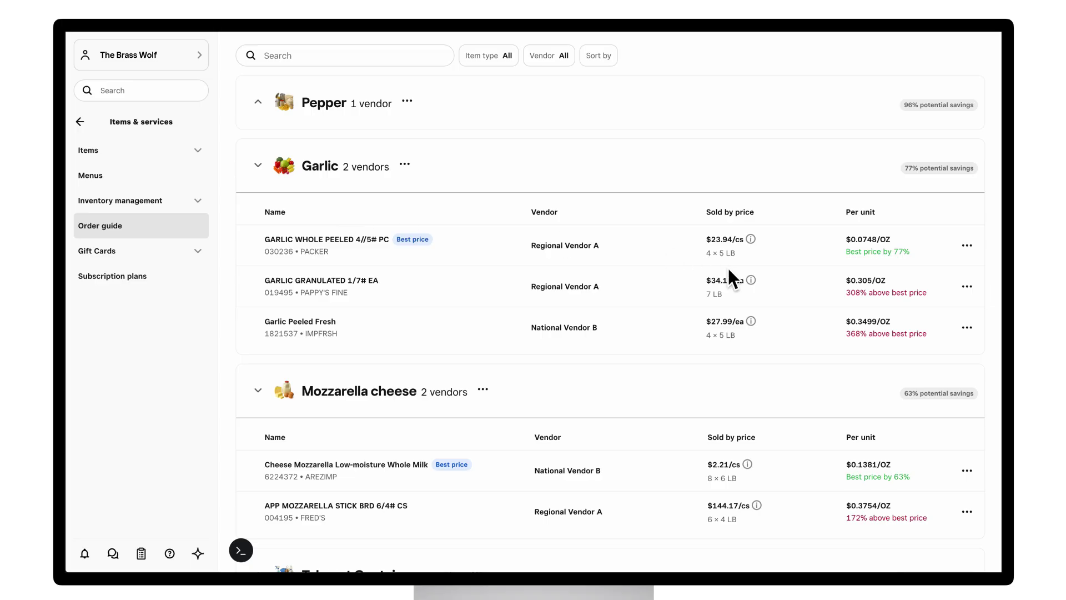
scroll(581, 278, up, 3)
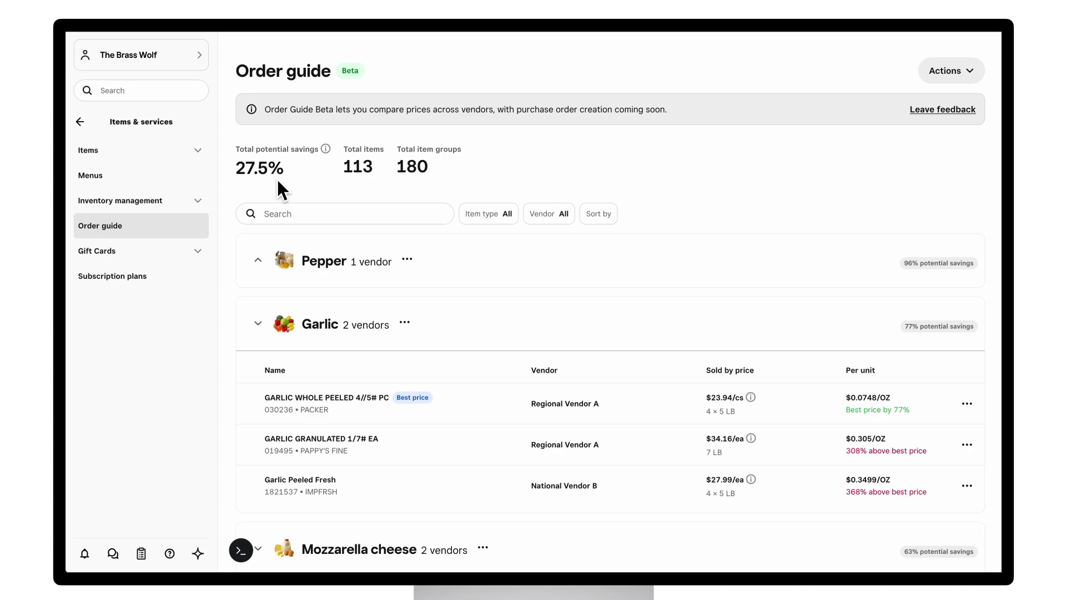
click(259, 259)
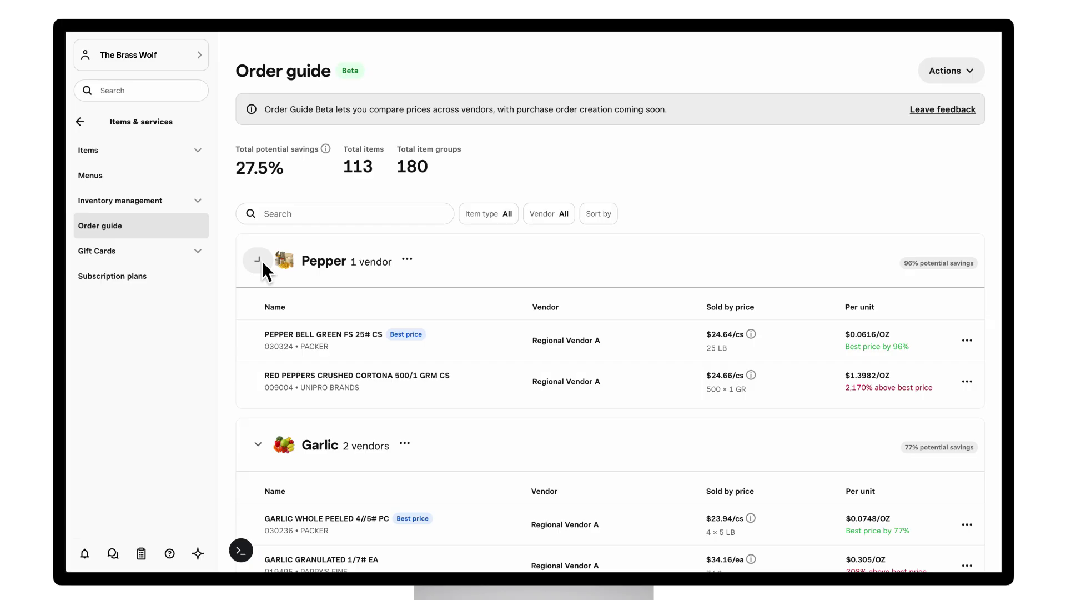
Search the order guide for 'pork' and expand the Pork Butt, Ground and Ground Pork groups
click(323, 216)
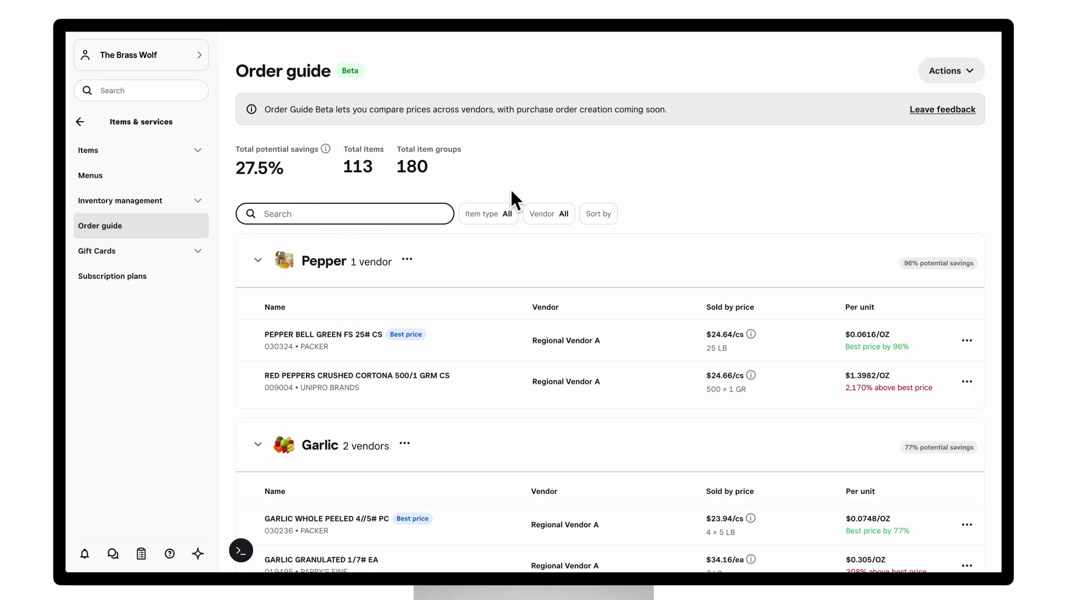
text(pork)
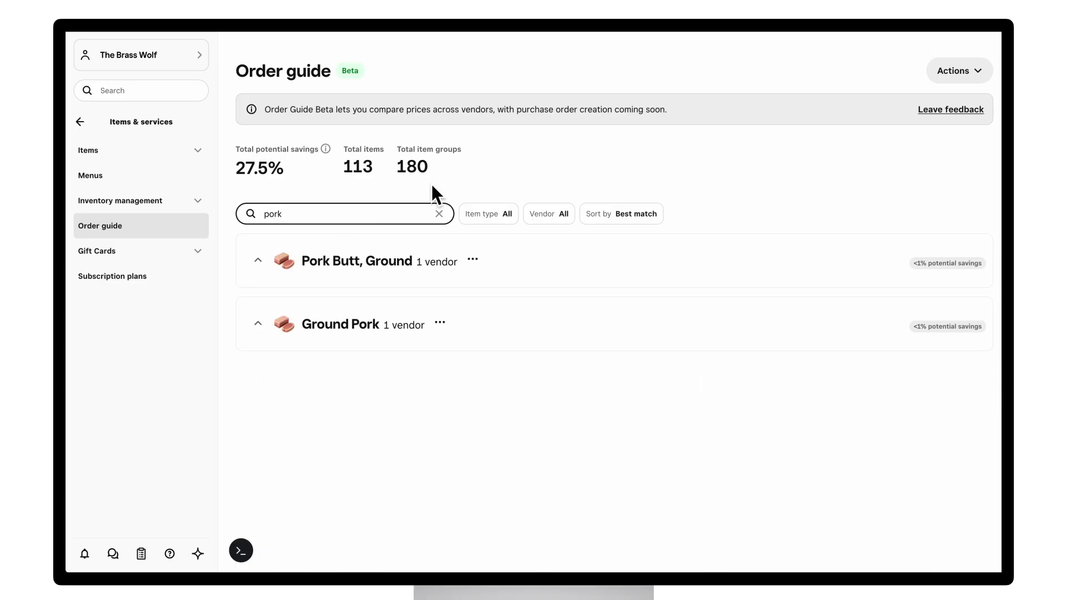
click(258, 261)
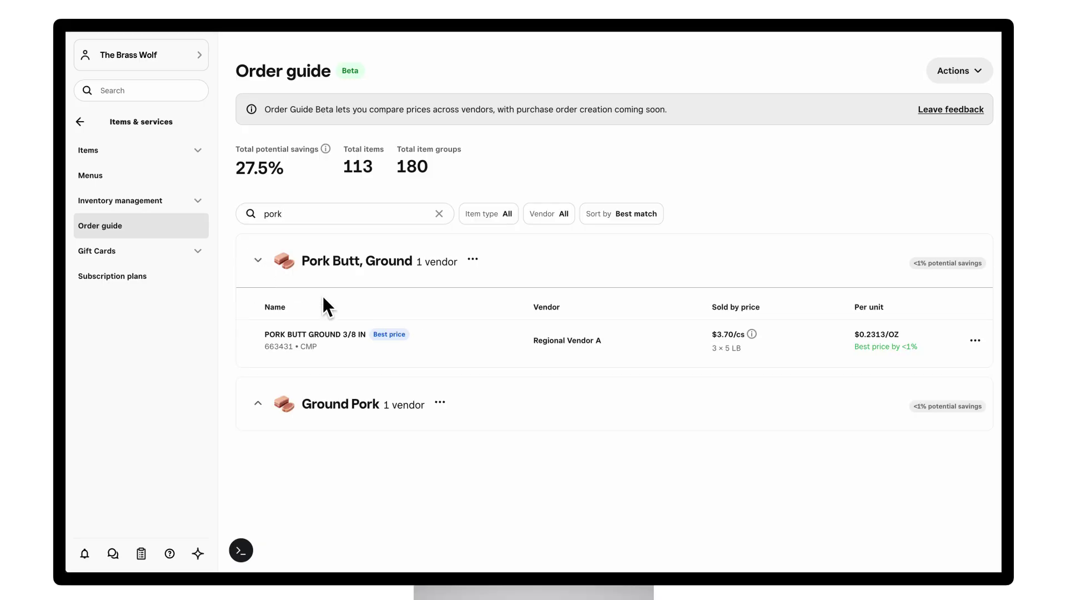
click(256, 402)
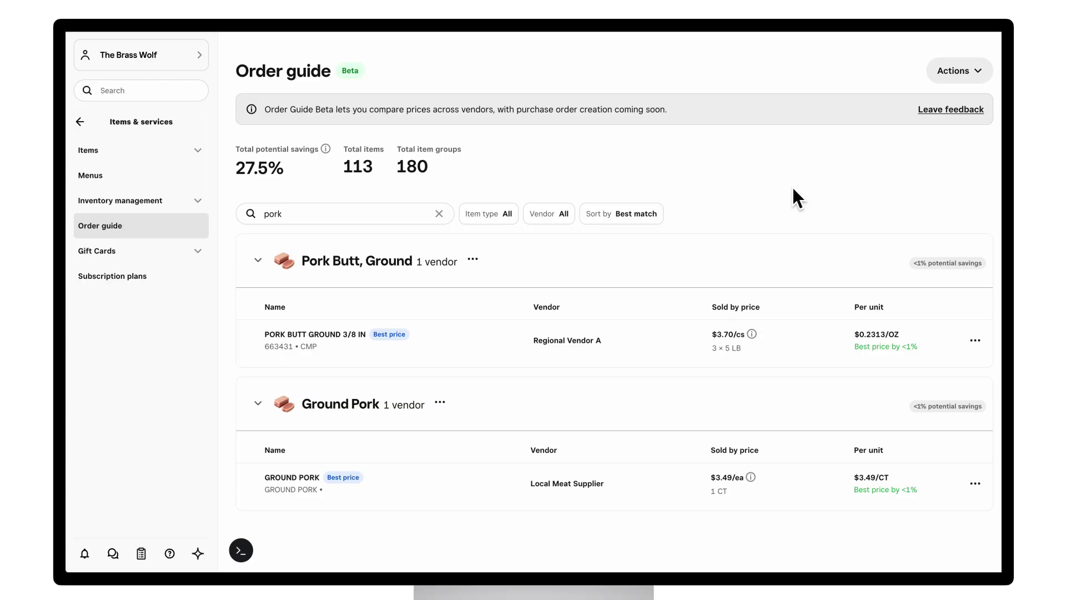
Clear the pork search and filter item types down to Dairy, Pork, Poultry and Produce
click(438, 214)
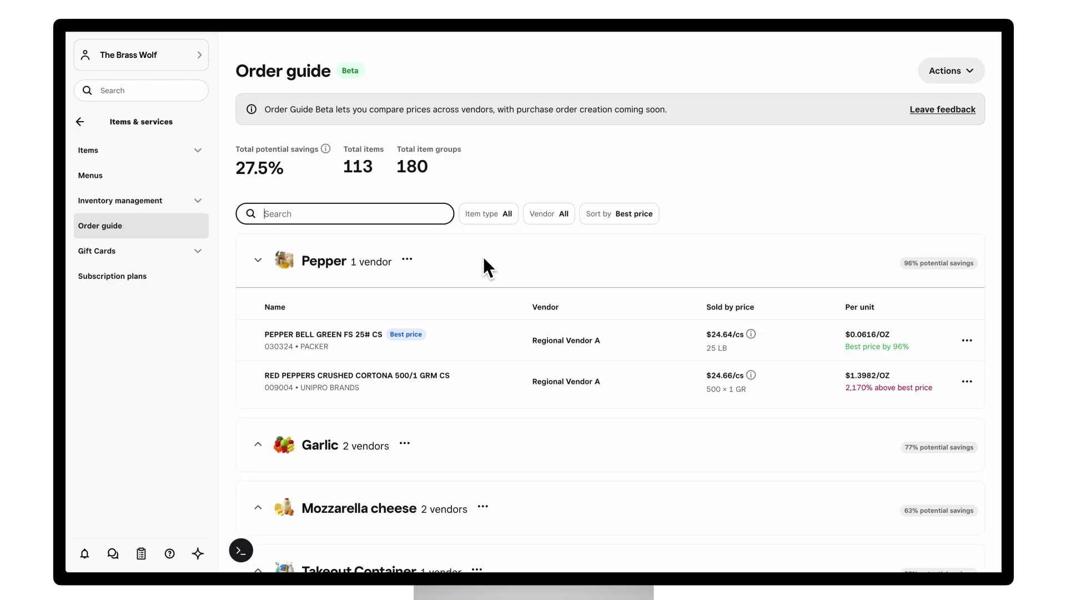
click(492, 215)
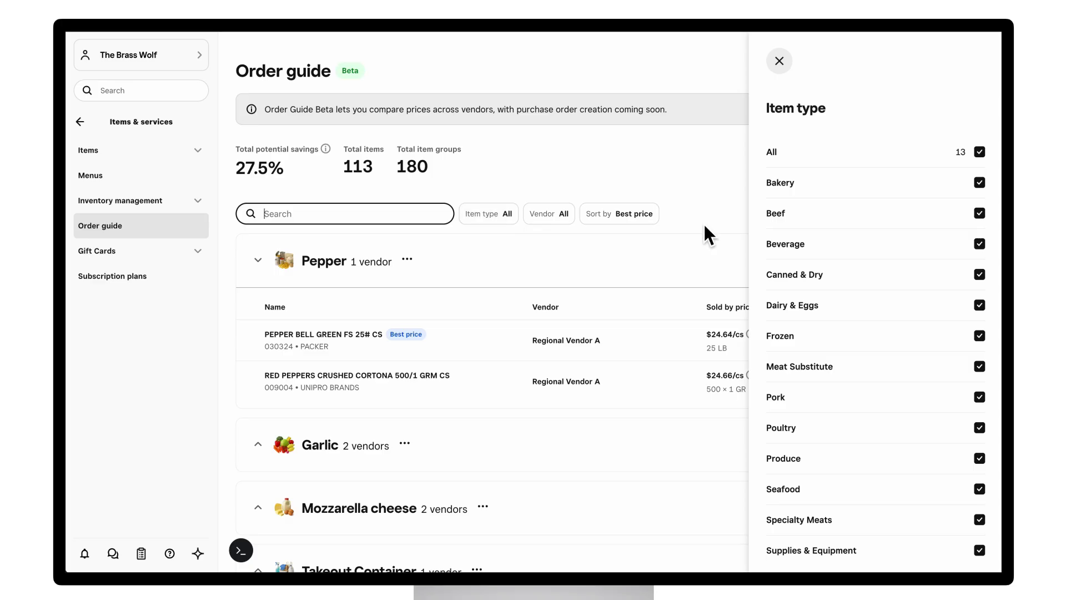
click(980, 184)
click(981, 214)
click(979, 243)
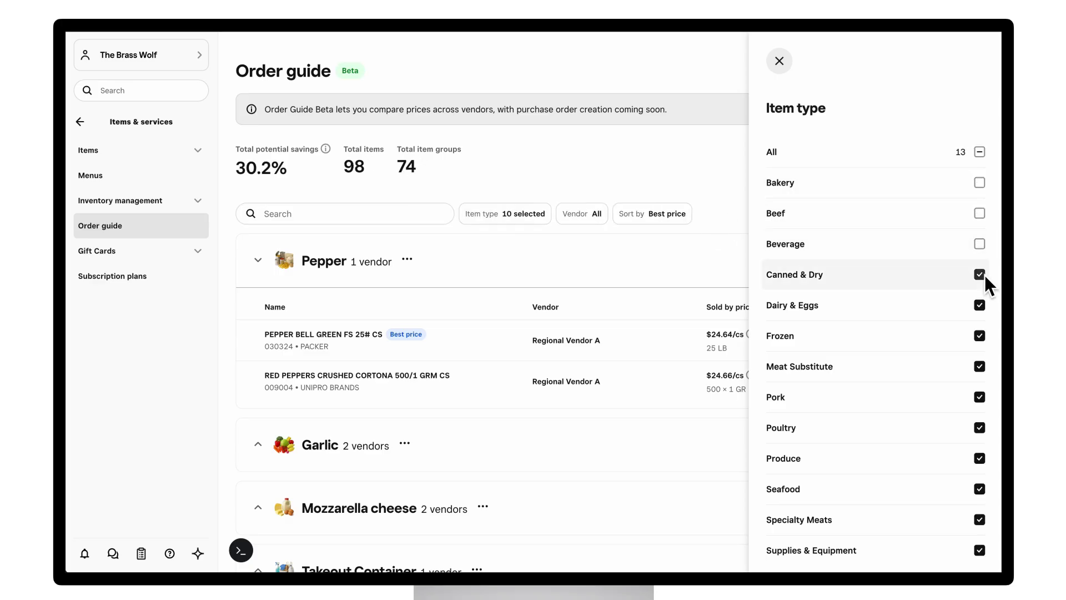
click(980, 274)
click(980, 336)
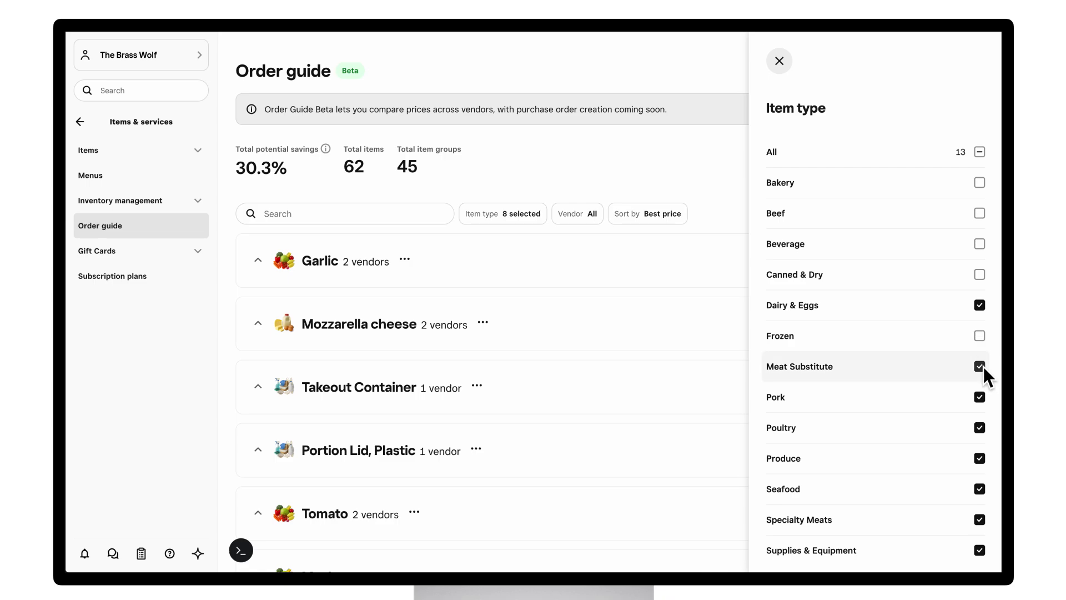
click(981, 366)
click(980, 458)
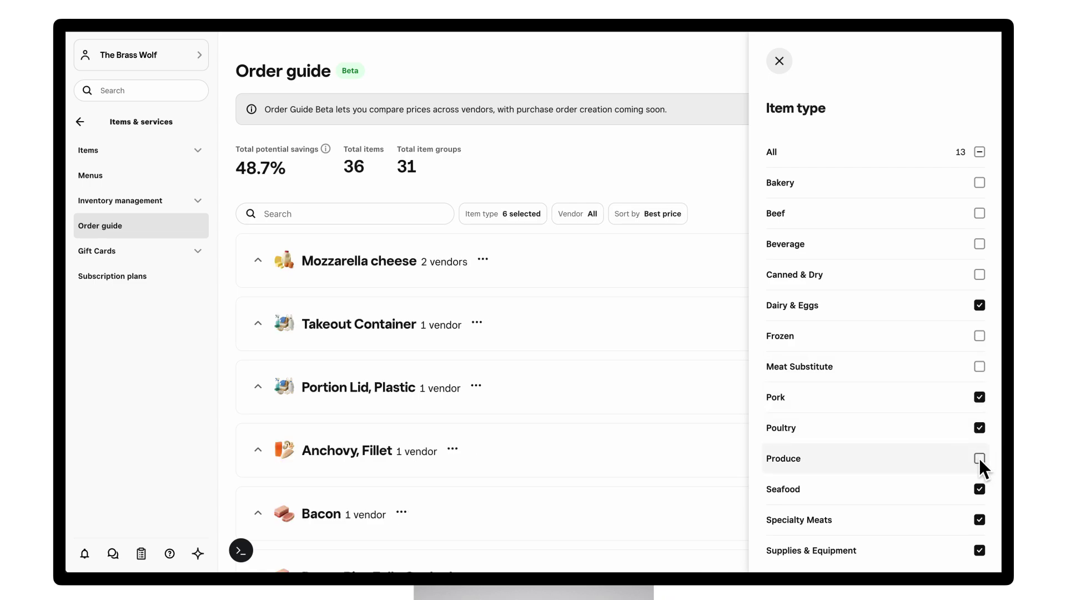
click(980, 459)
click(980, 490)
click(980, 519)
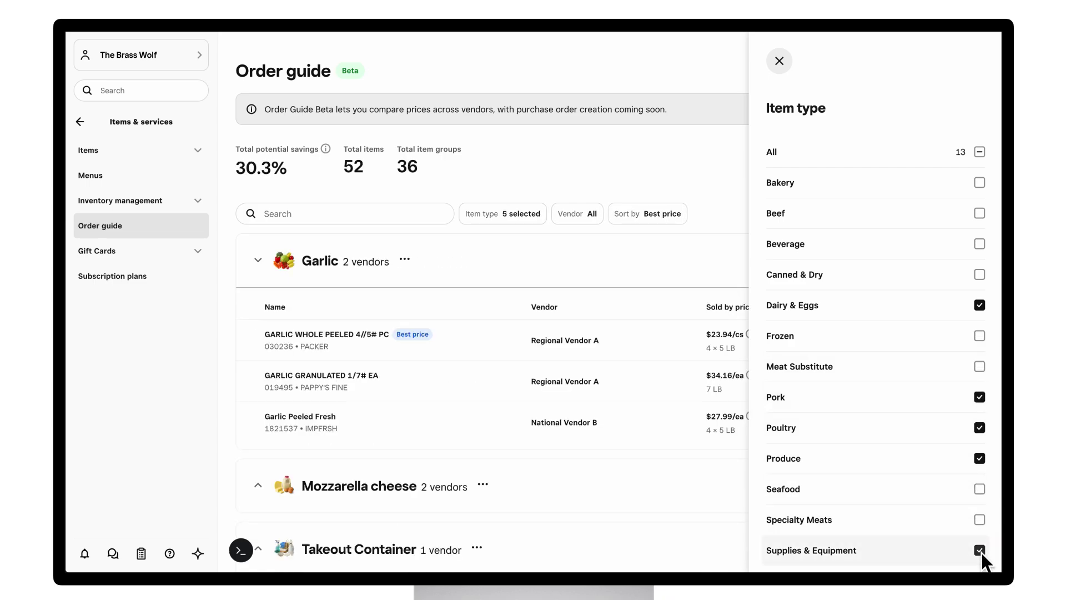
click(980, 550)
scroll(905, 475, down, 5)
click(744, 72)
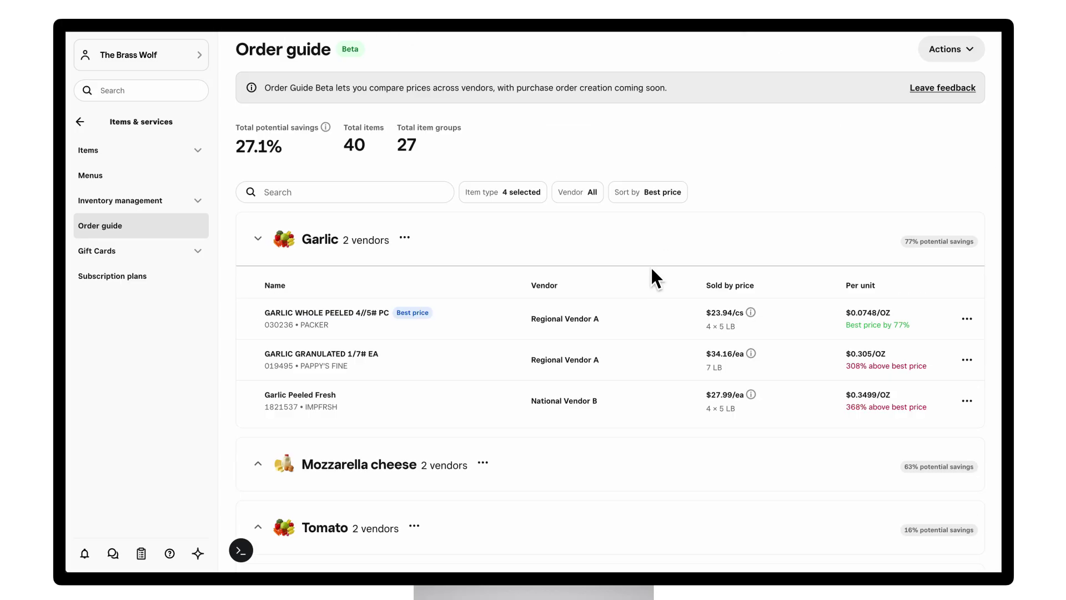
Expand the Tomato, Mushrooms and Onion groups, then set the item type filter back to All
scroll(453, 304, down, 2)
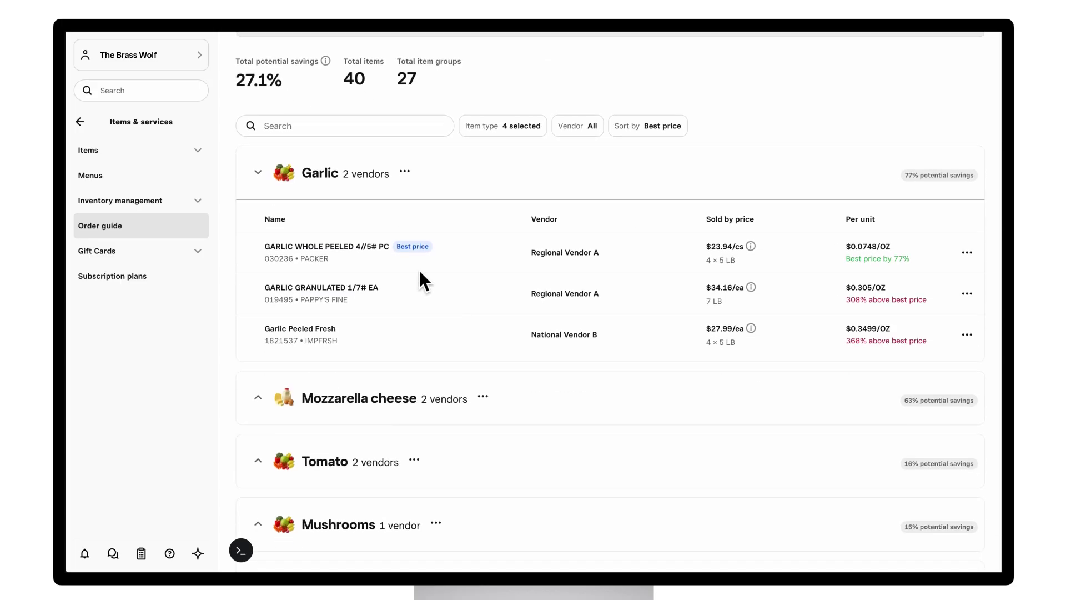
click(258, 461)
scroll(329, 441, down, 5)
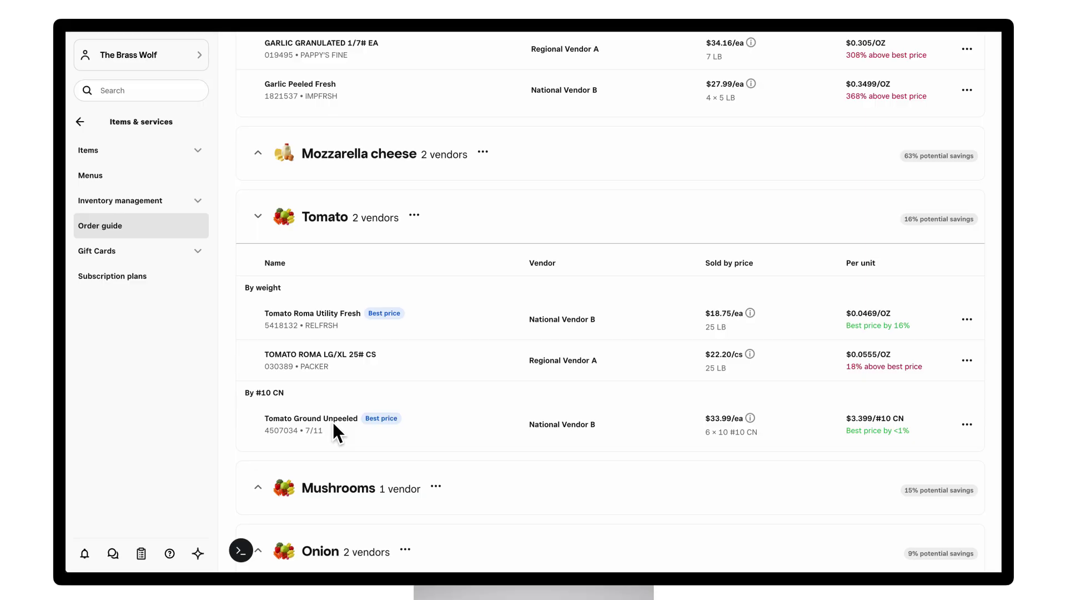
scroll(332, 422, down, 3)
click(258, 372)
scroll(331, 417, down, 3)
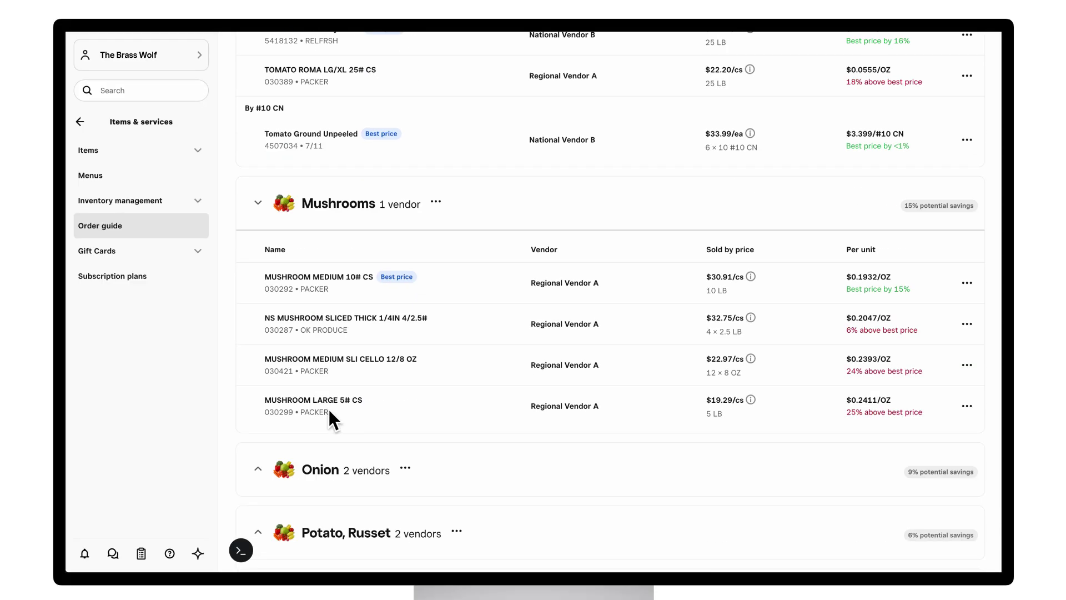
click(257, 468)
scroll(369, 469, down, 4)
scroll(379, 469, up, 10)
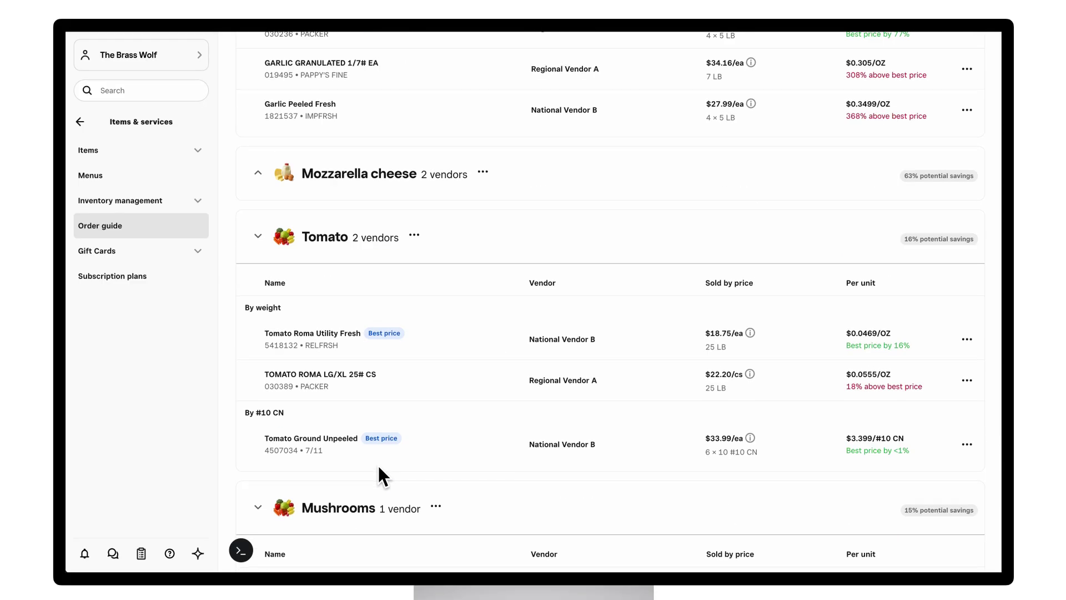
scroll(379, 411, up, 6)
click(522, 208)
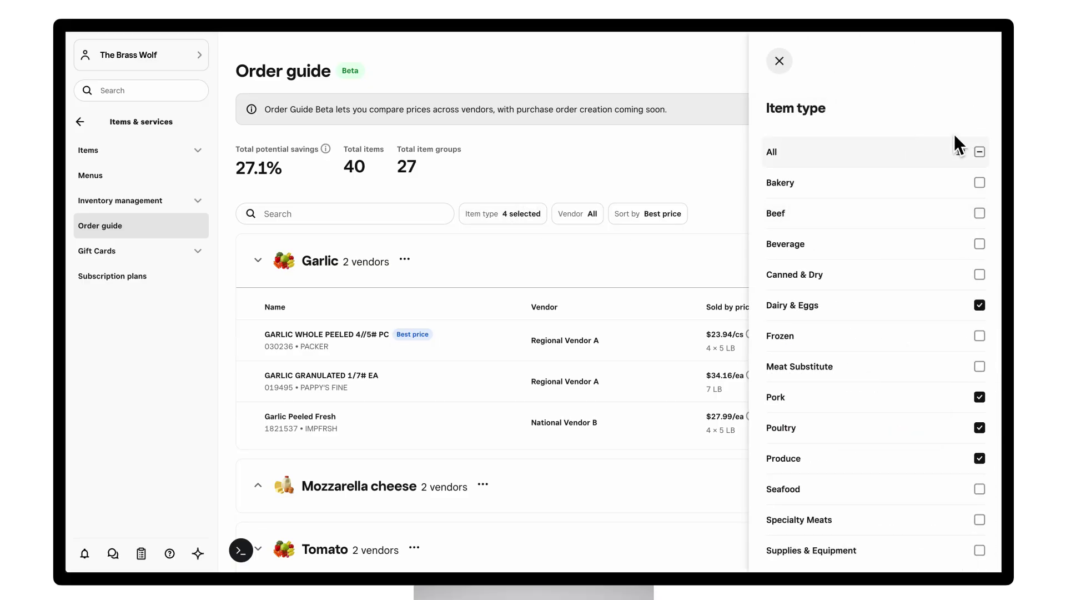
click(980, 152)
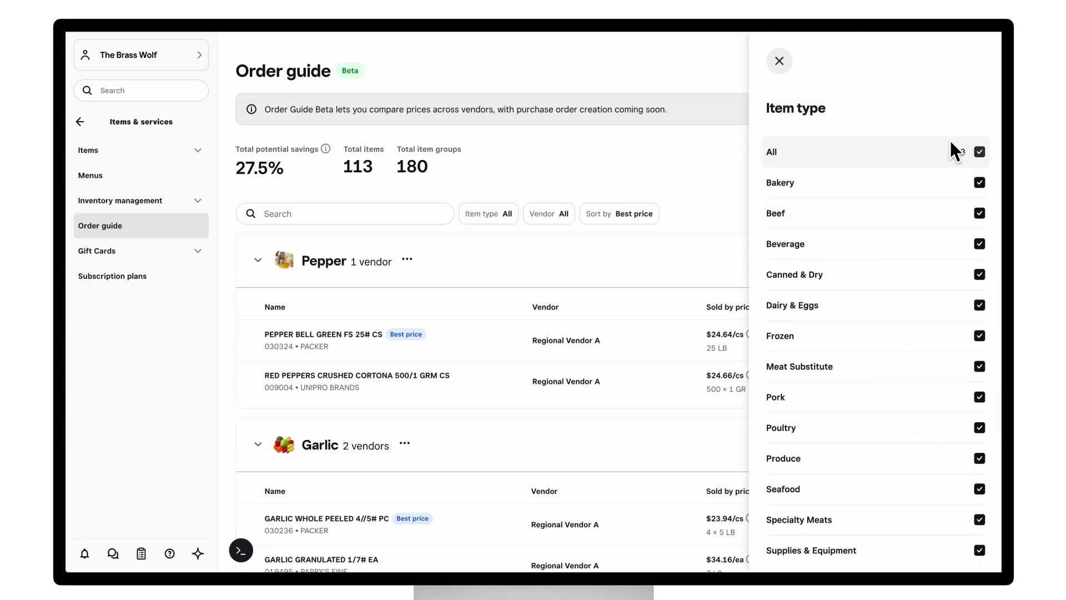
Limit the order guide to Local Meat Supplier by excluding National Vendor B and Regional Vendor A
click(779, 59)
click(550, 216)
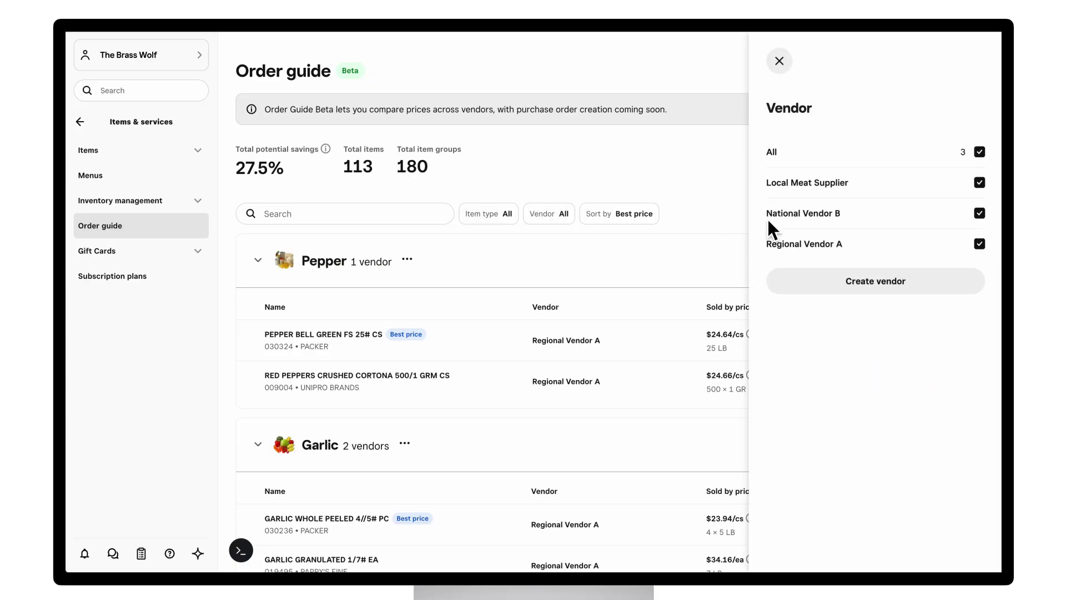
click(979, 213)
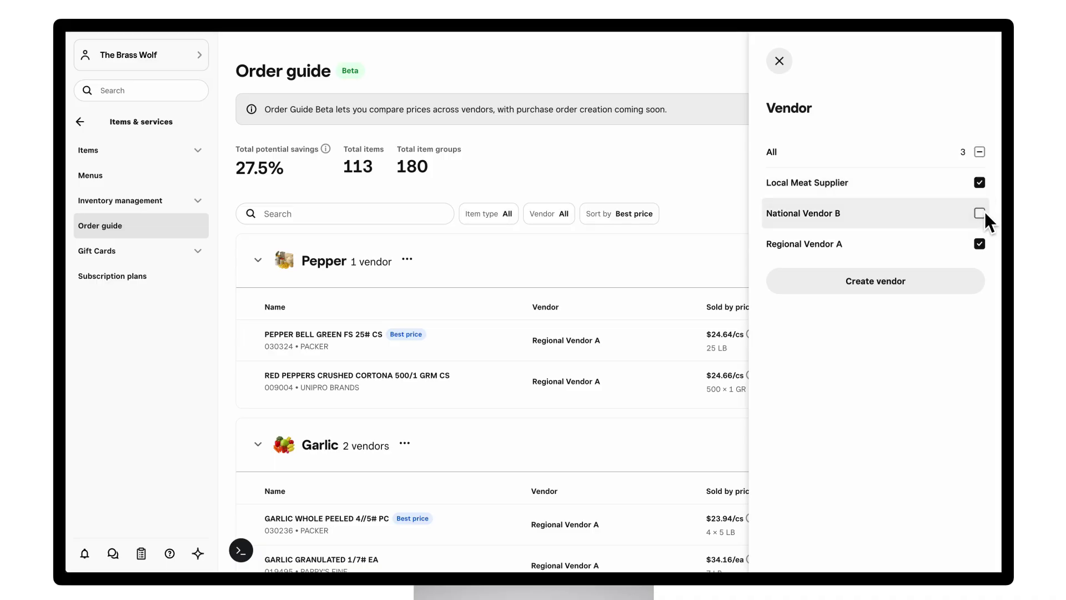
click(979, 244)
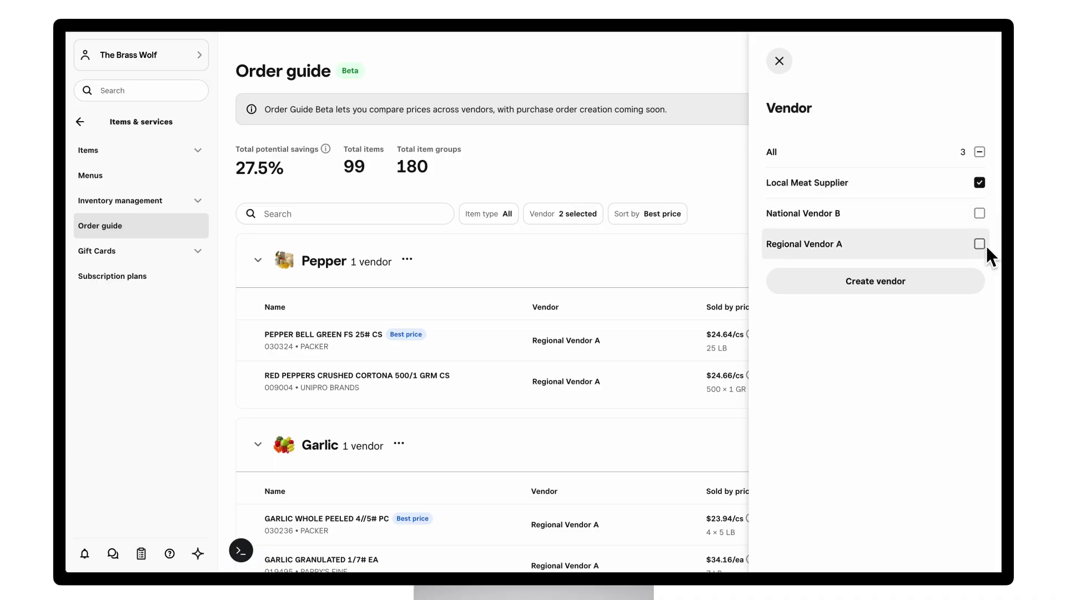
click(779, 60)
Browse Local Meat Supplier's items, expanding the Chicken and Ground beef or italian sausage groups
scroll(575, 308, down, 7)
scroll(579, 329, down, 8)
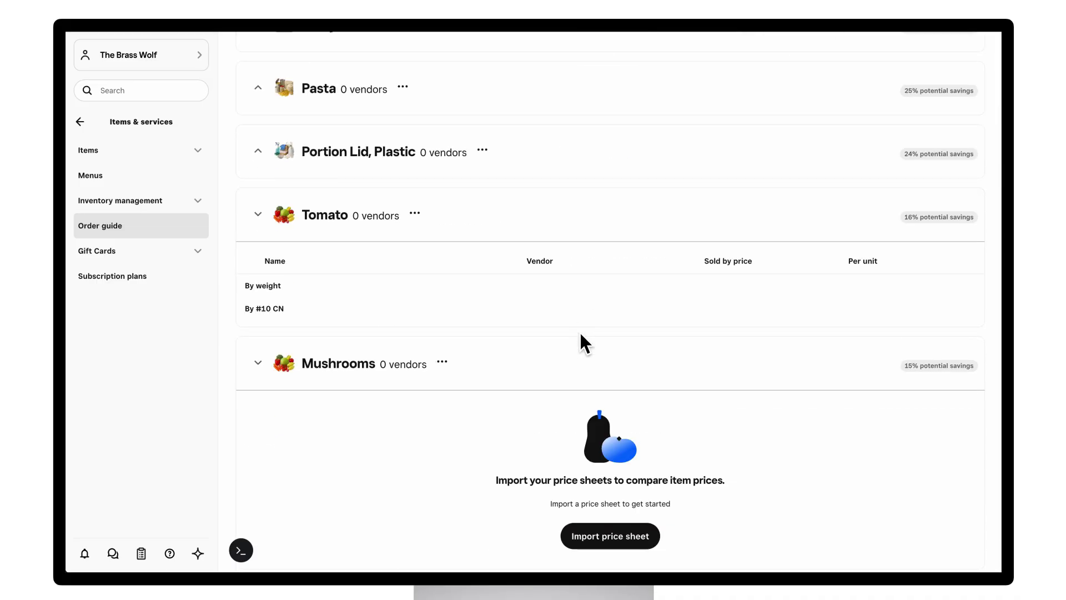
scroll(496, 290, down, 10)
scroll(494, 292, down, 10)
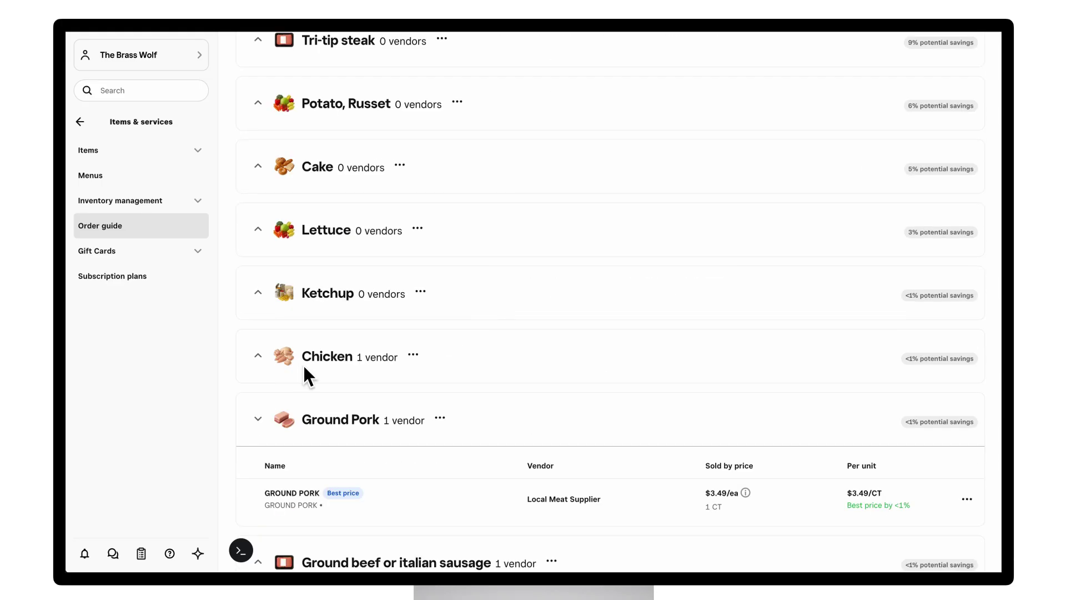
click(265, 358)
scroll(348, 361, down, 3)
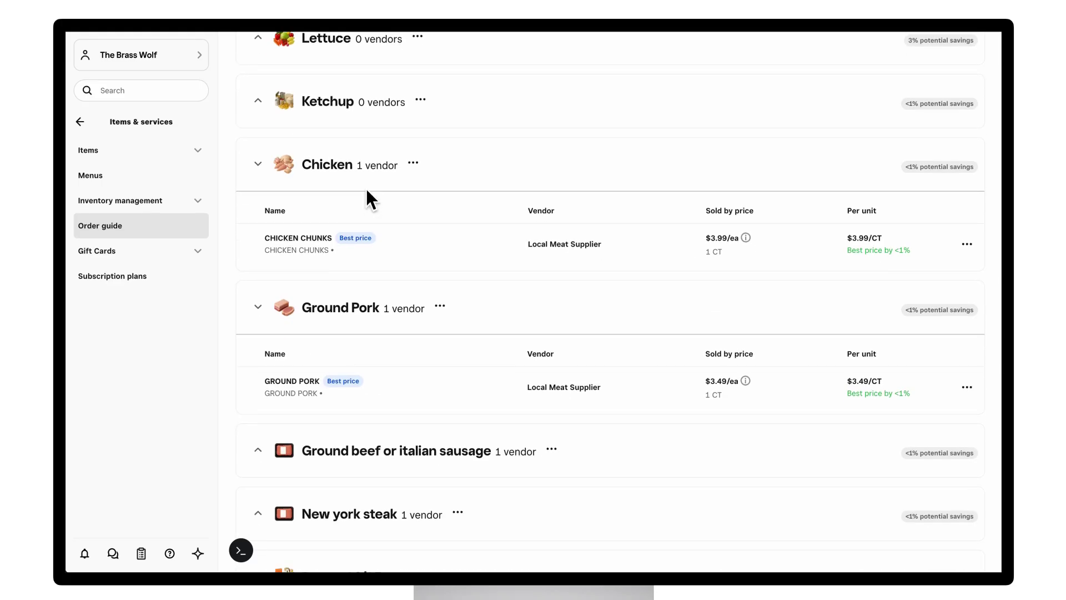
click(267, 456)
scroll(358, 430, down, 2)
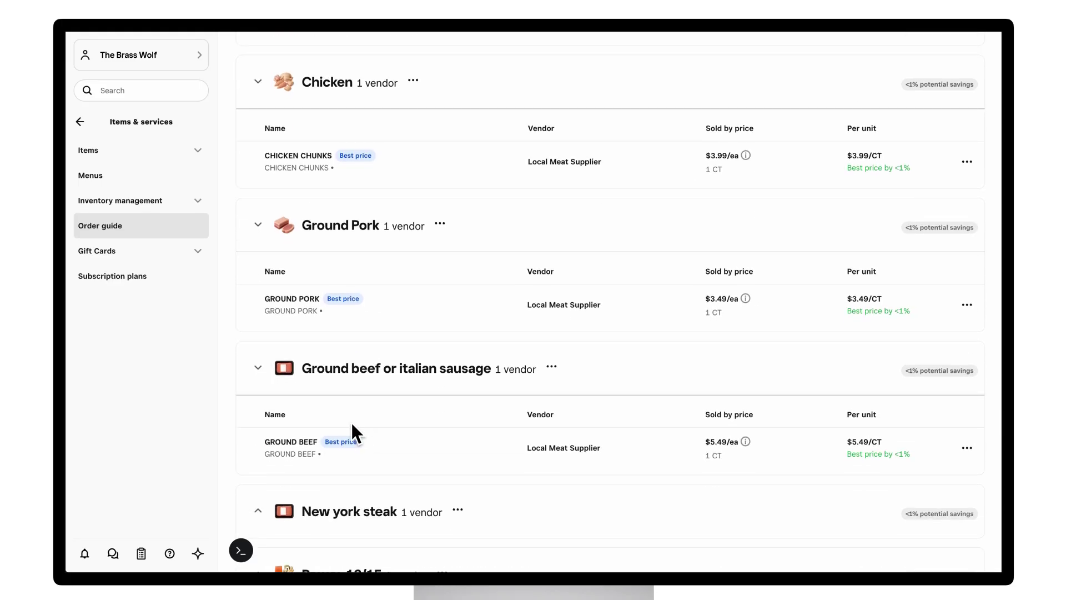
Set the Vendor filter back to All so all 113 items show
scroll(453, 404, up, 1)
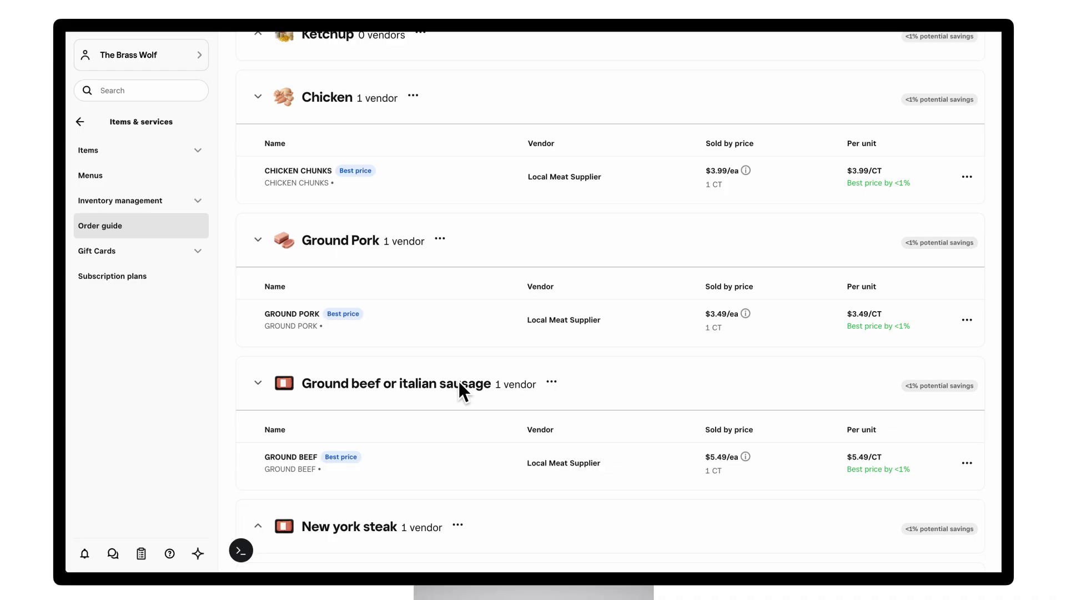
scroll(453, 333, up, 5)
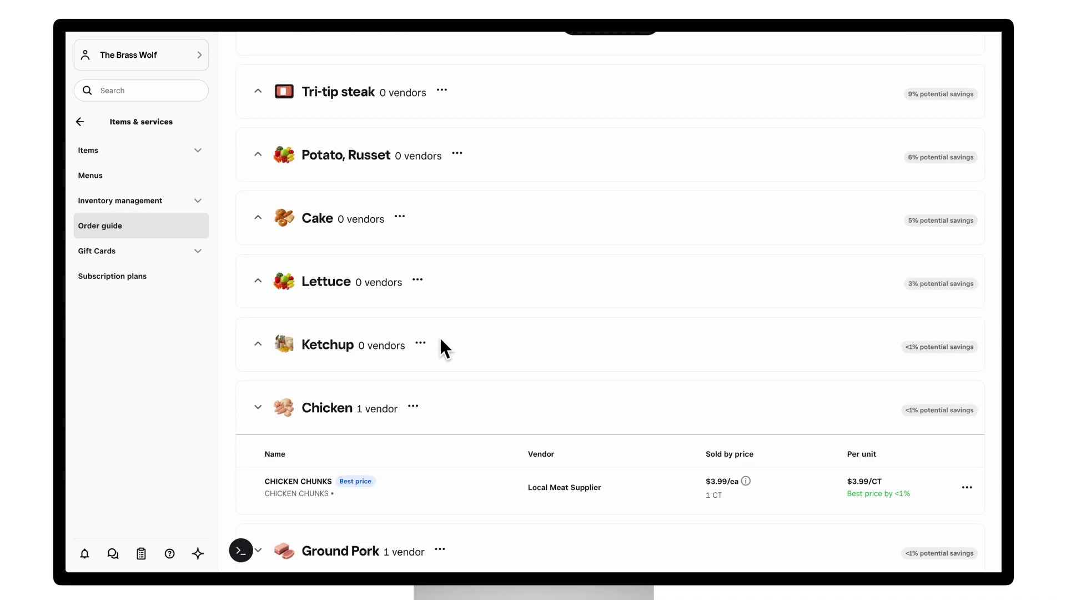
scroll(445, 336, up, 7)
scroll(444, 333, up, 10)
scroll(443, 331, up, 10)
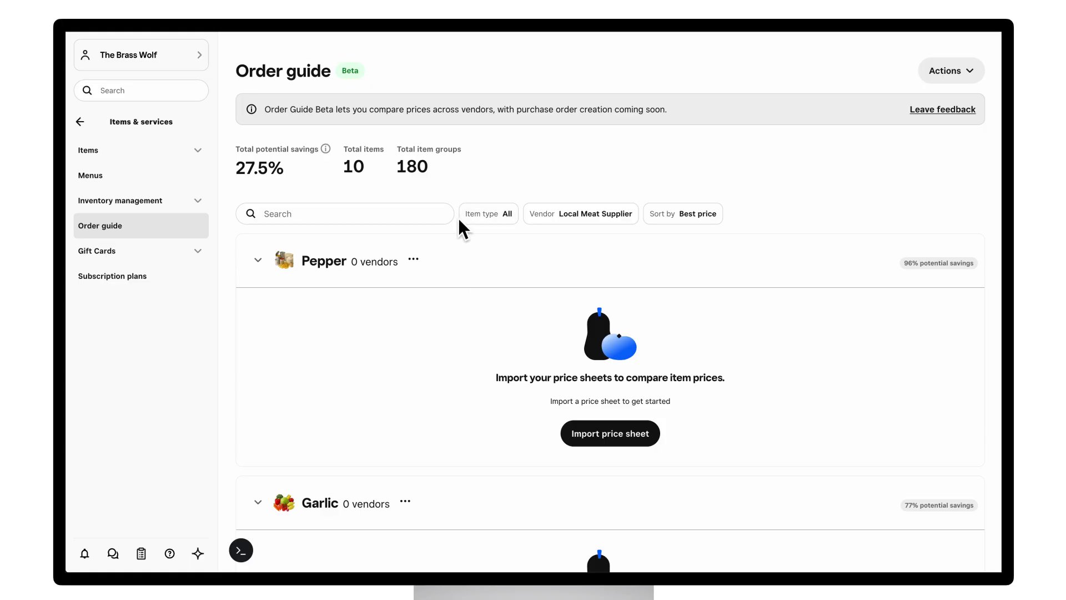
click(591, 218)
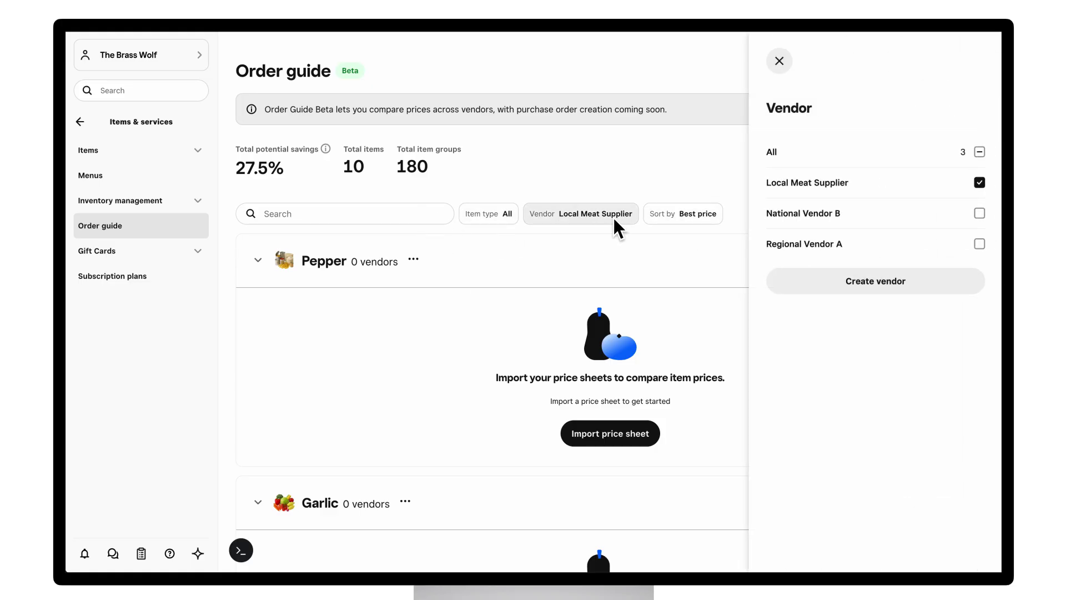
click(980, 153)
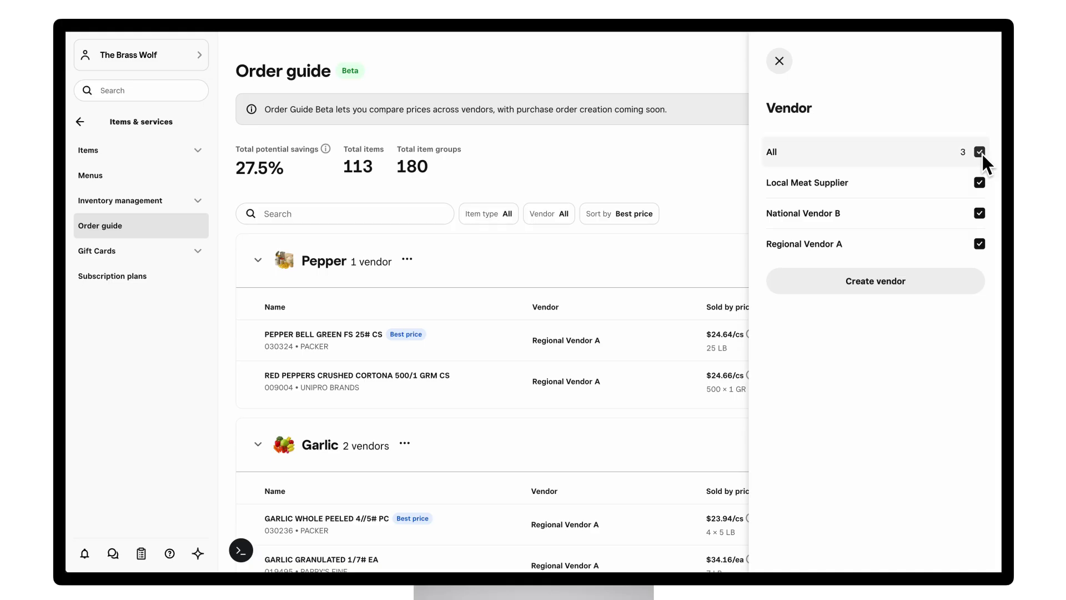
click(779, 61)
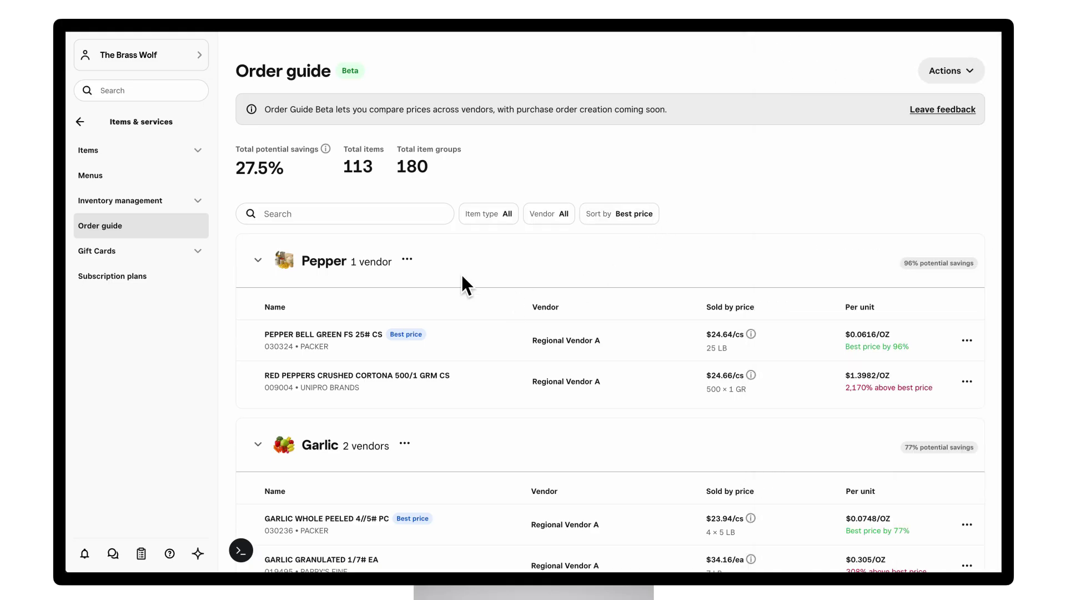
Rename the Pepper item group to 'Green Bell Pepper' and save it
click(407, 260)
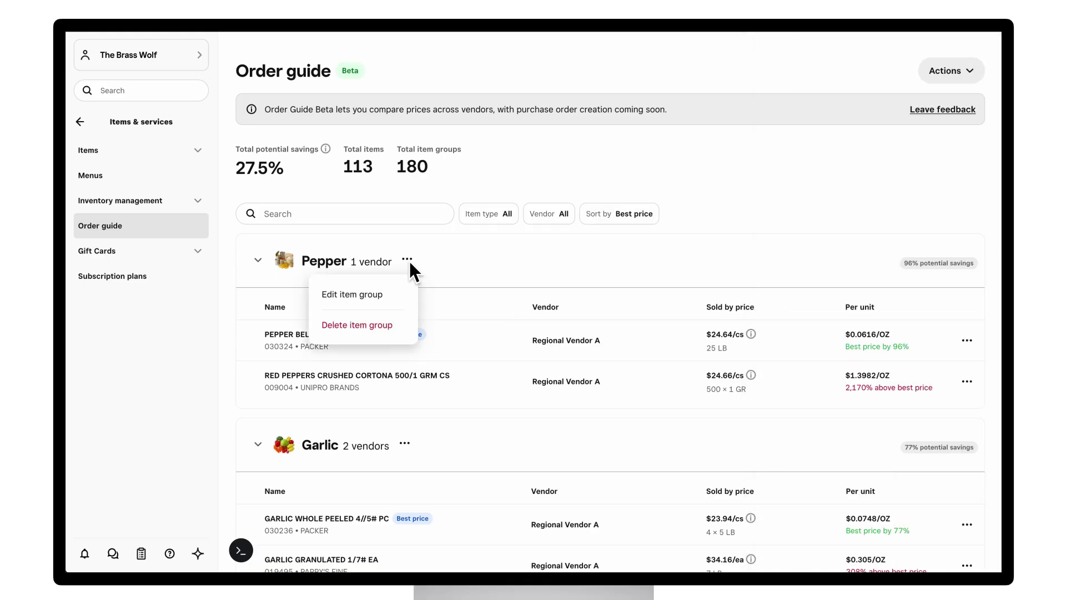
click(382, 288)
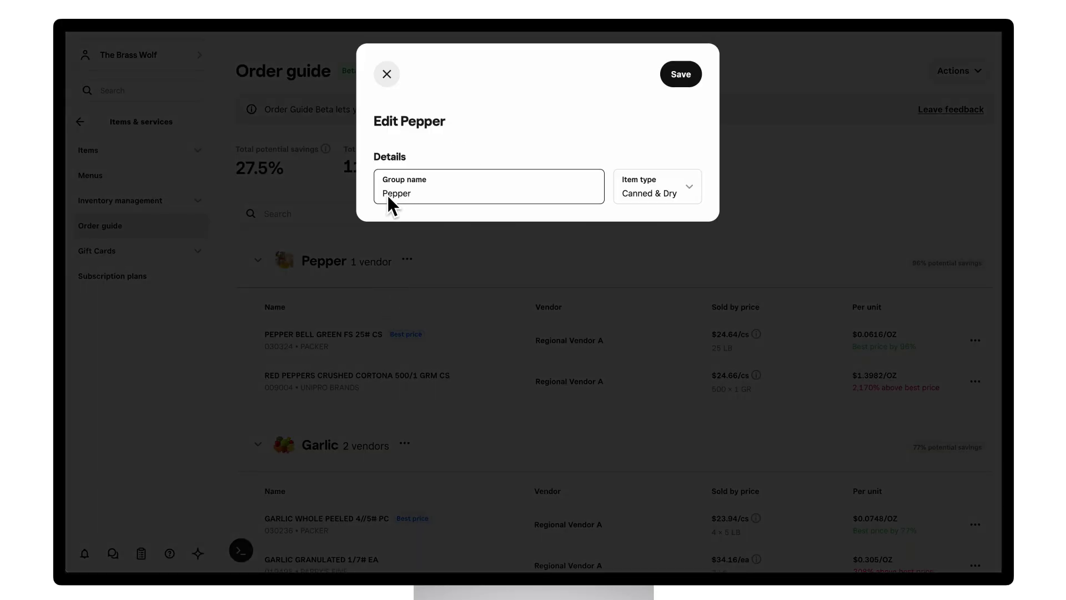
click(388, 196)
text(G)
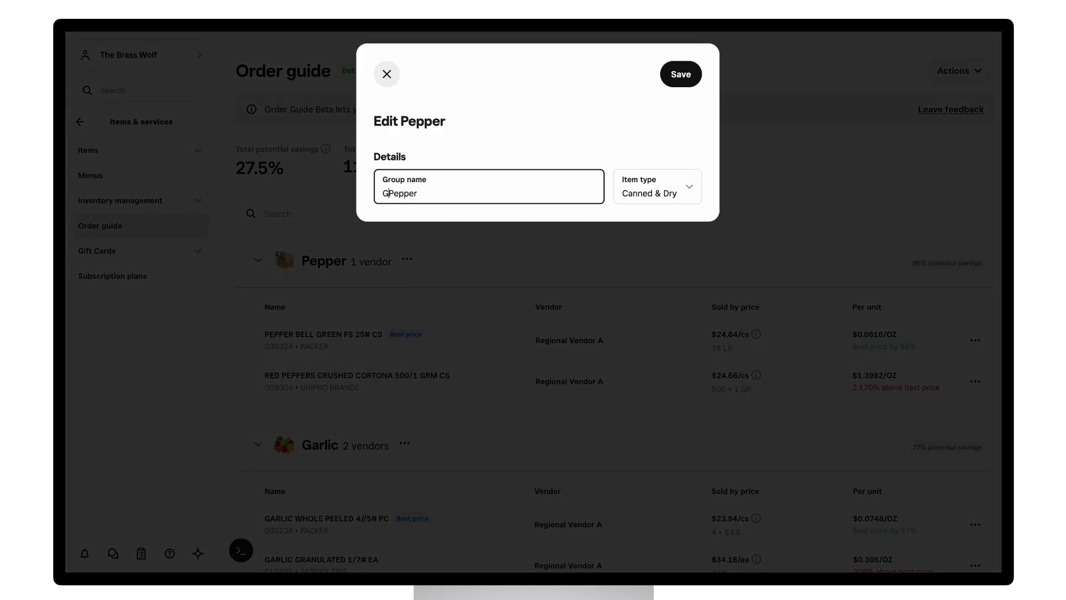
text(reen Bel)
text(l)
click(680, 77)
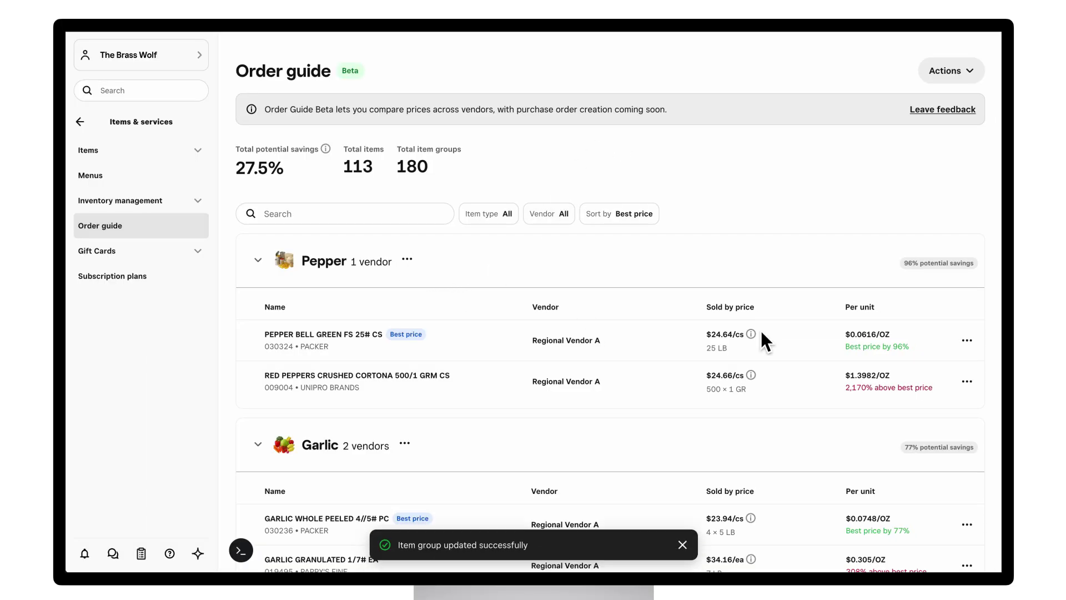
Remove RED PEPPERS CRUSHED CORTONA from the group, leaving 112 items
click(967, 380)
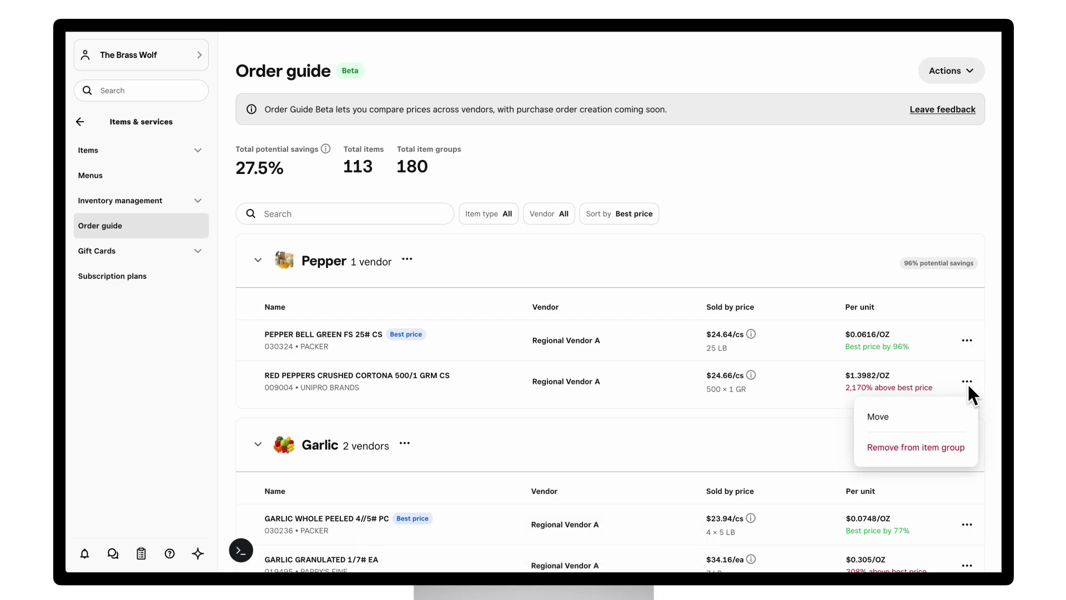
click(917, 445)
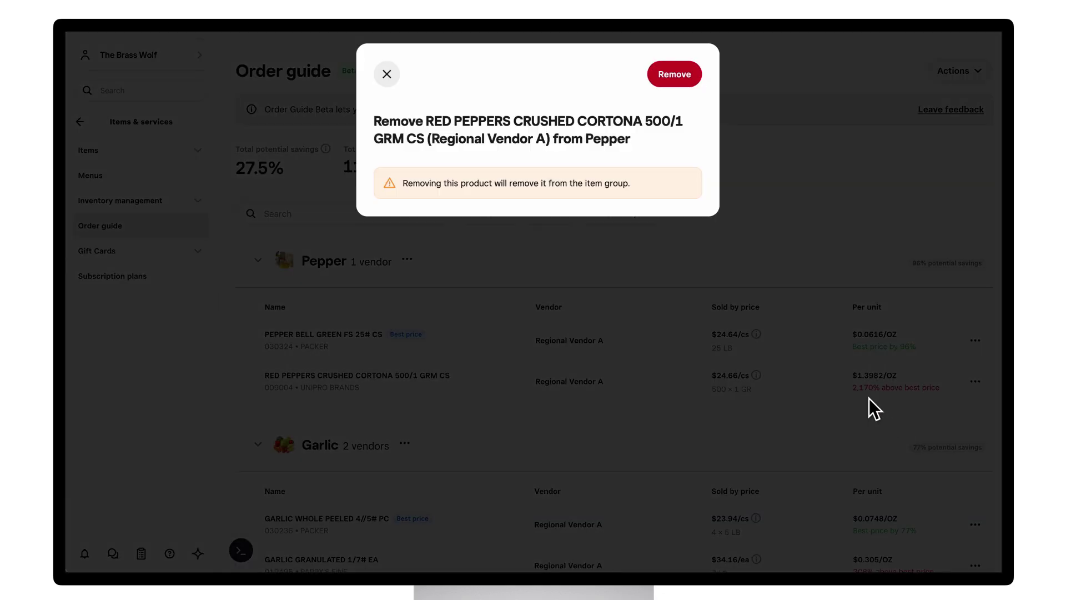
click(674, 76)
scroll(559, 416, down, 1)
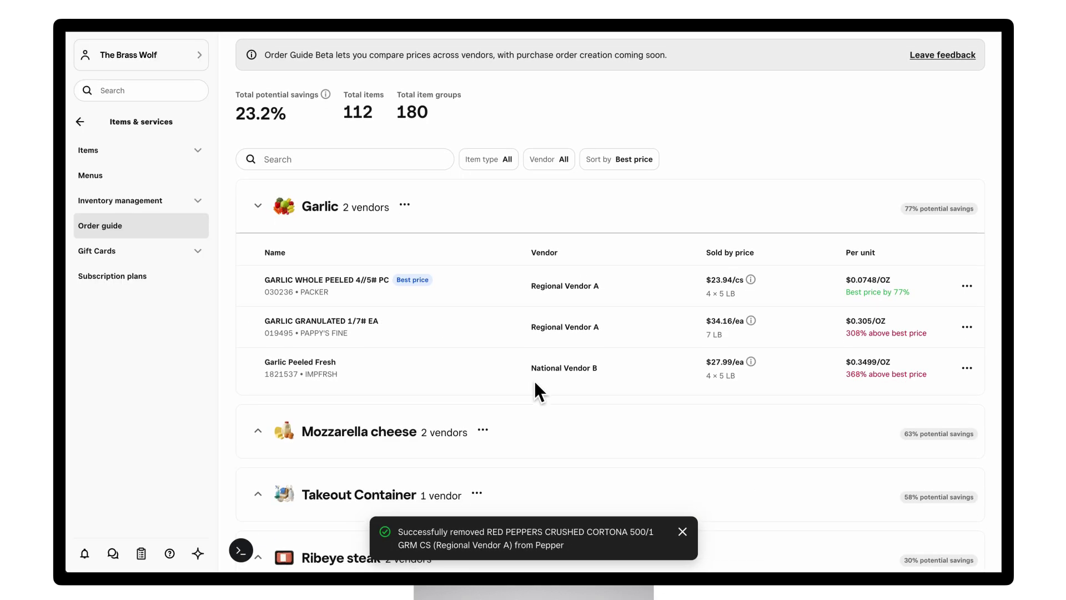
scroll(534, 380, down, 3)
scroll(507, 389, up, 1)
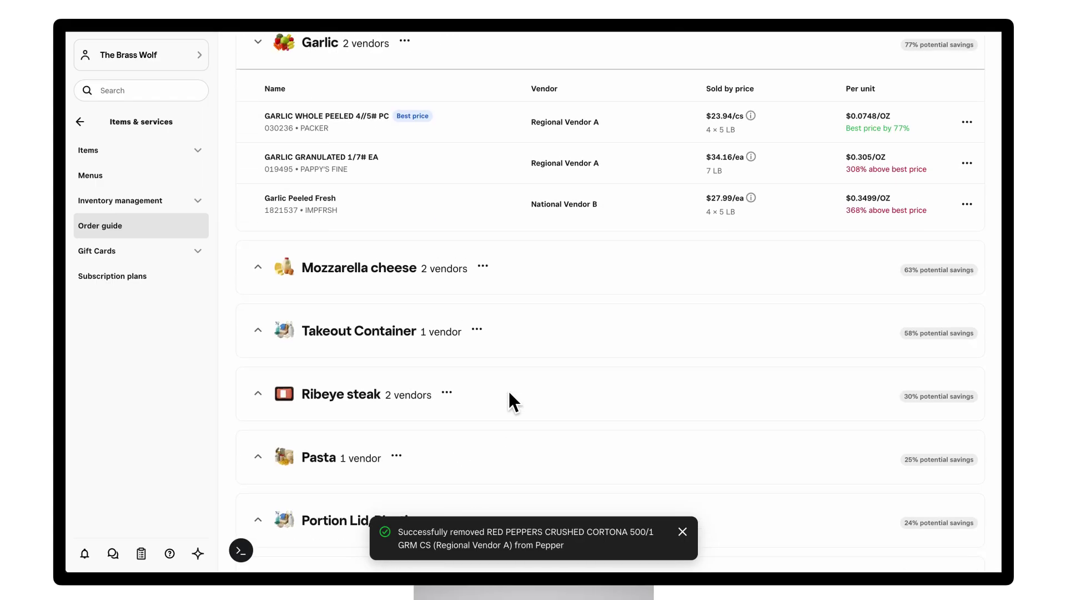
scroll(507, 388, up, 4)
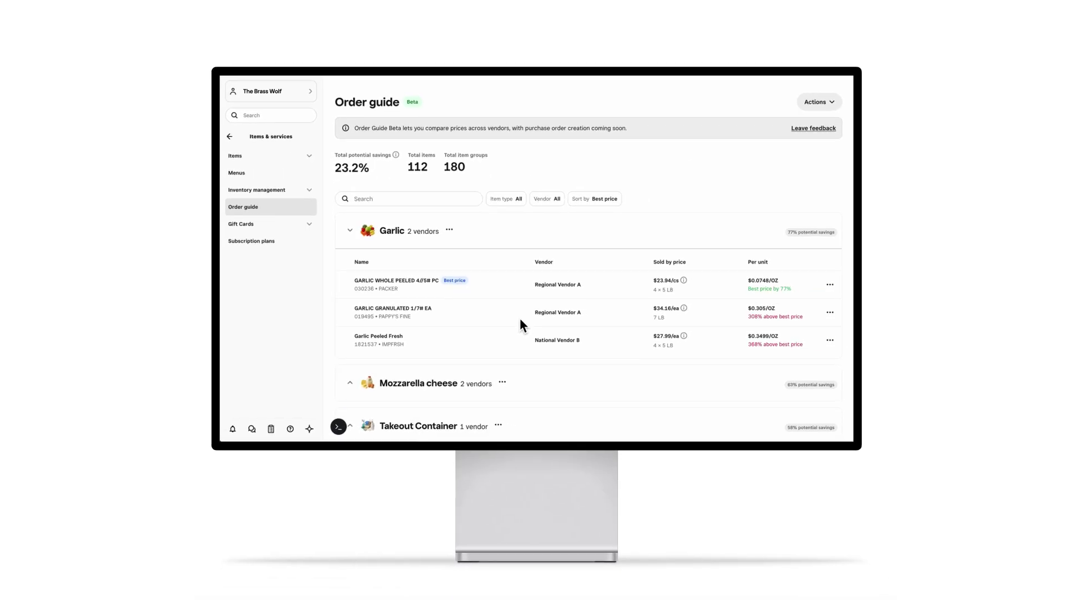